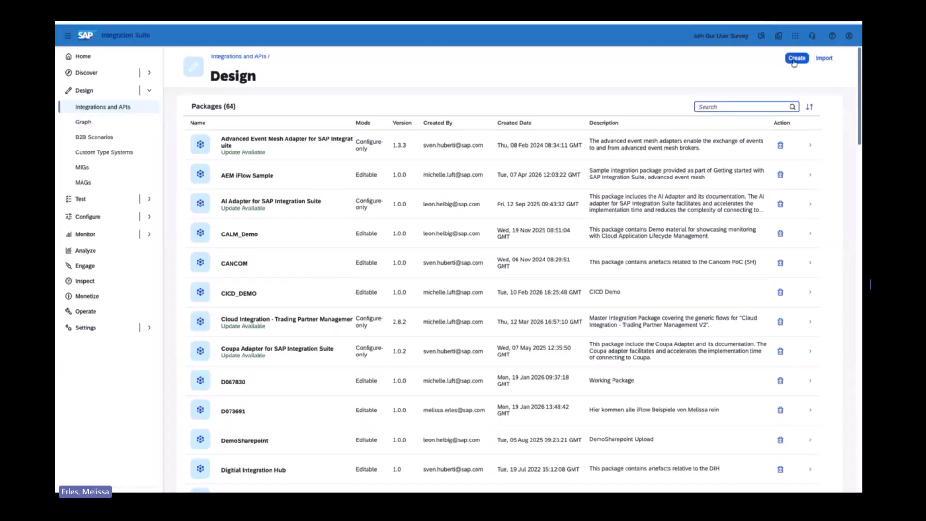
Create and save an integration package named Signavio with the short description "Push Data to Signavio".
left_click(797, 58)
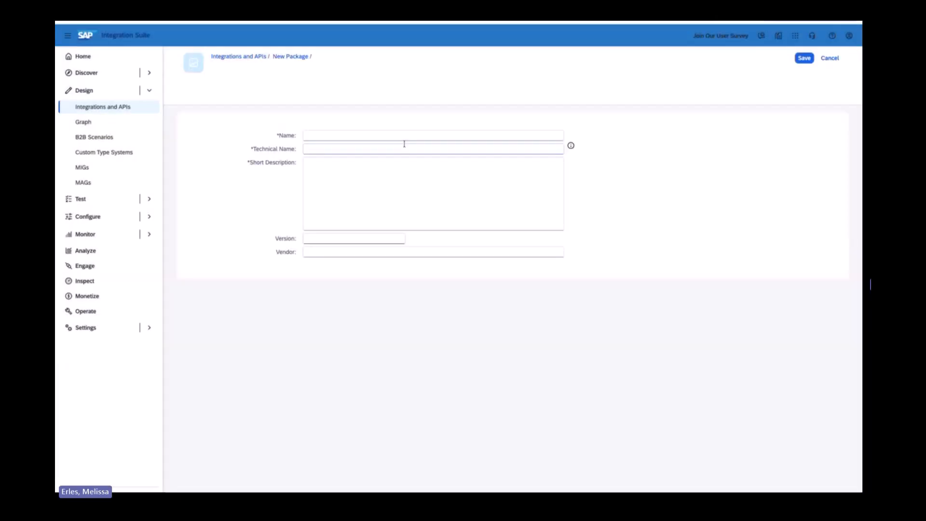
left_click(367, 131)
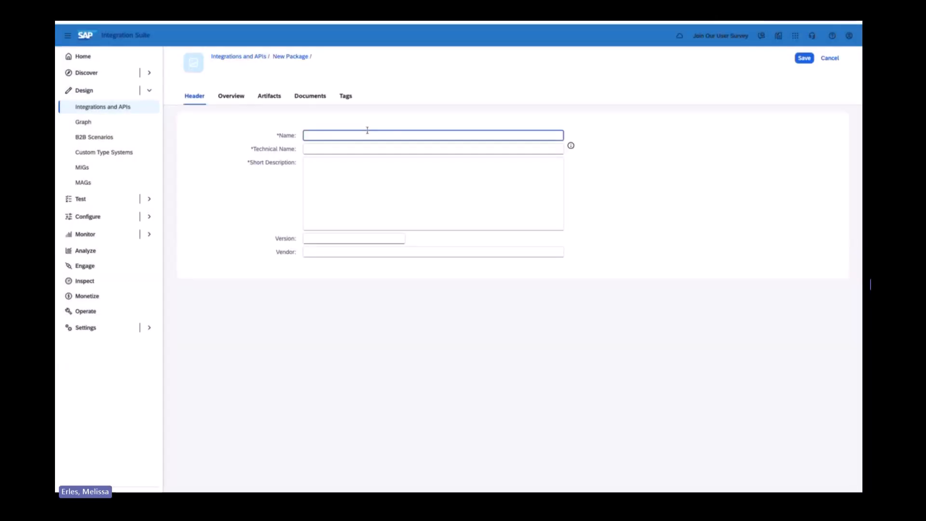
type("Signavio")
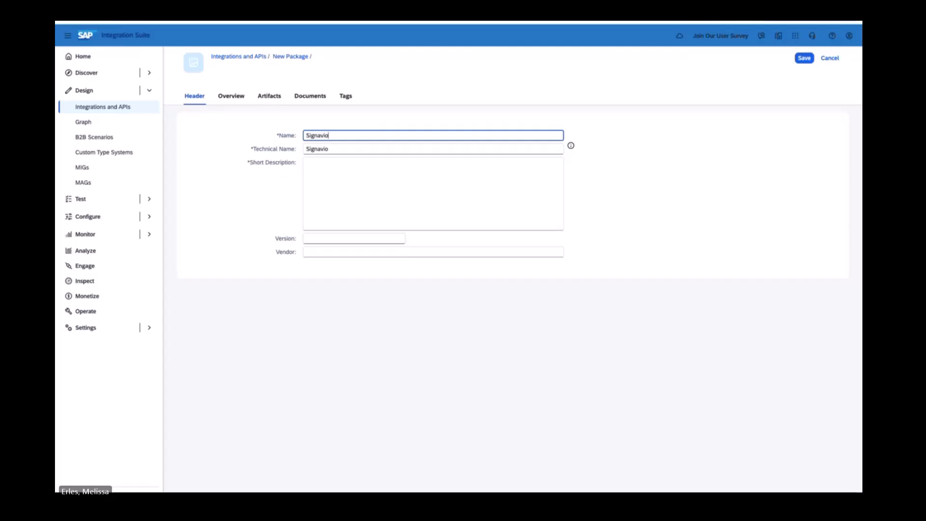
left_click(362, 168)
type("Pus")
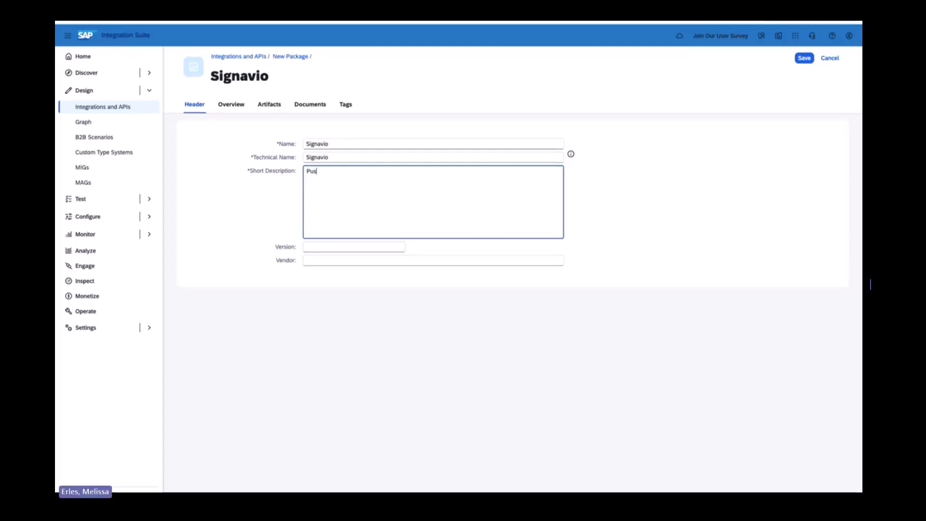
type("h Data to")
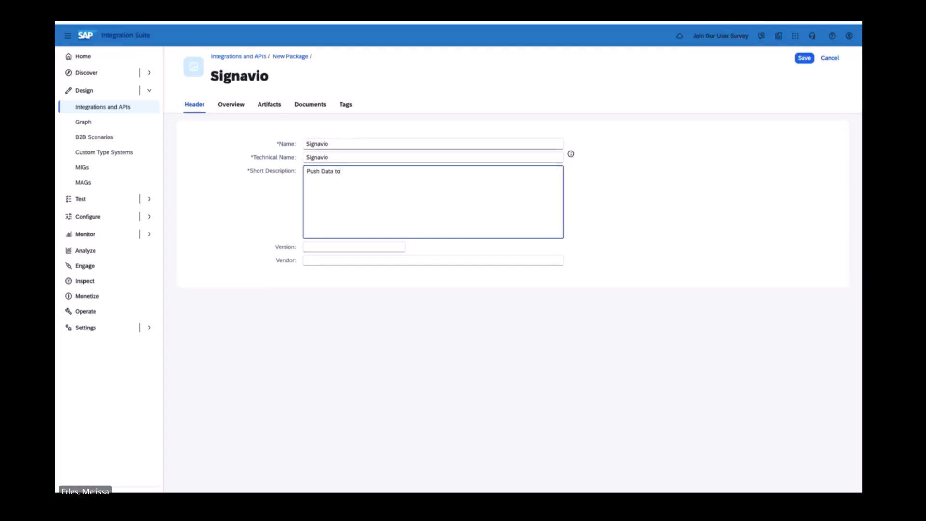
type(" Signavio")
left_click(800, 64)
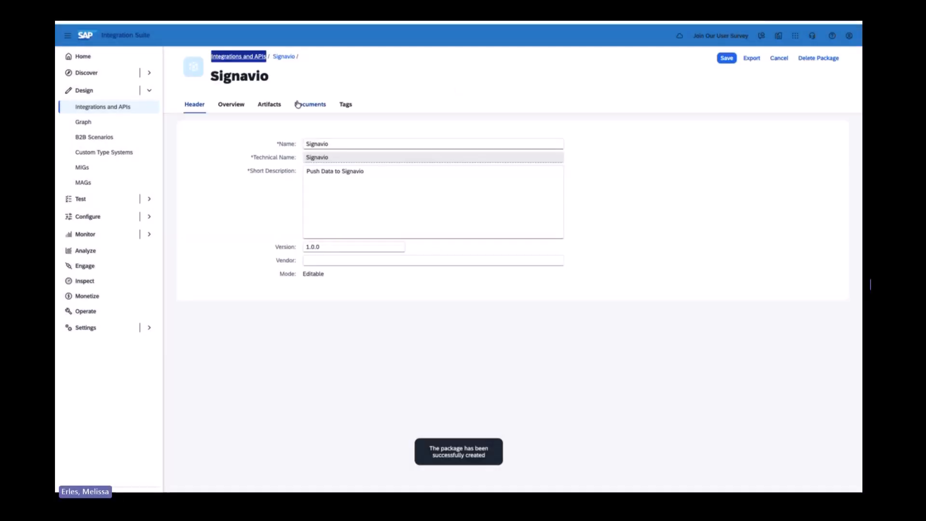
Add a new integration flow named Push_Data_to_Signavio to the package's artifacts.
left_click(268, 106)
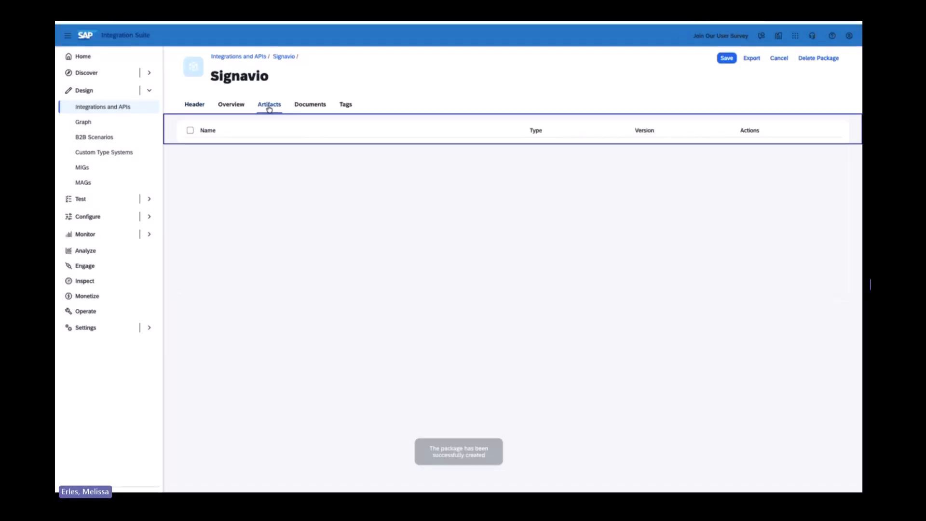
left_click(602, 133)
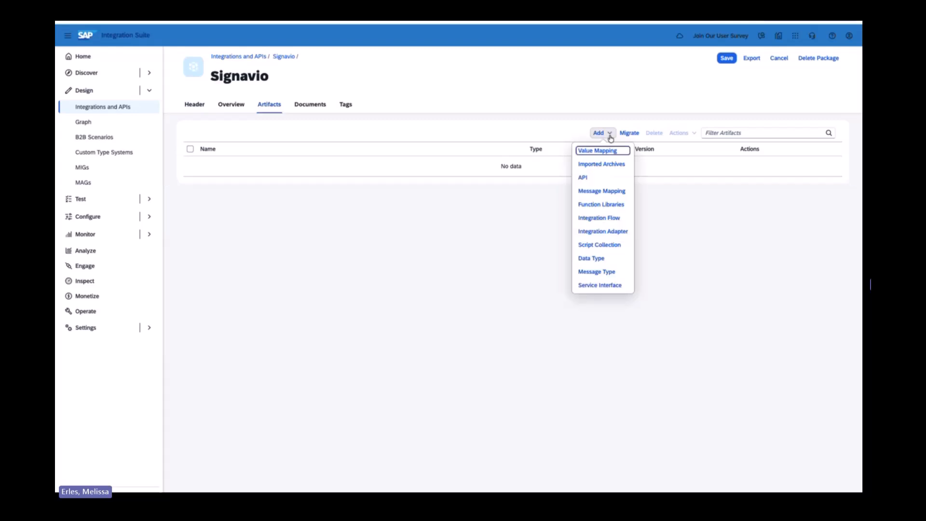
left_click(613, 219)
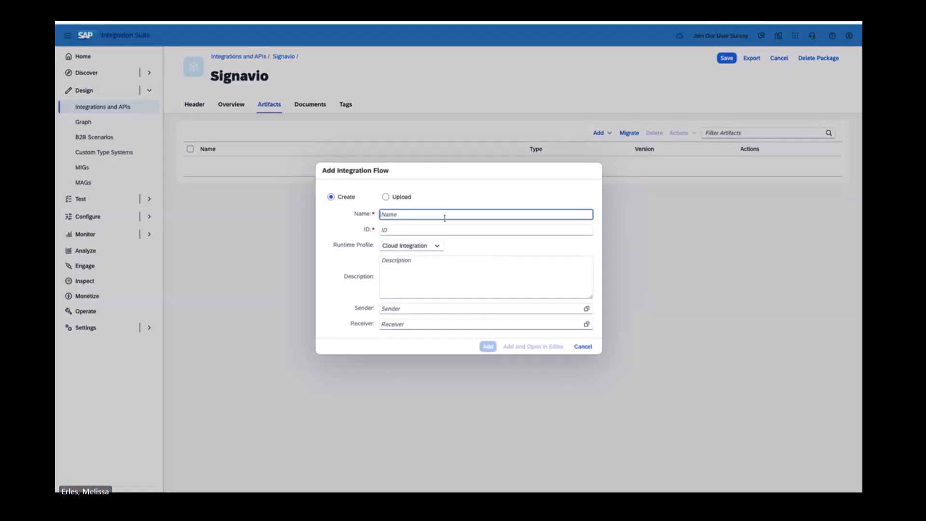
type("Push")
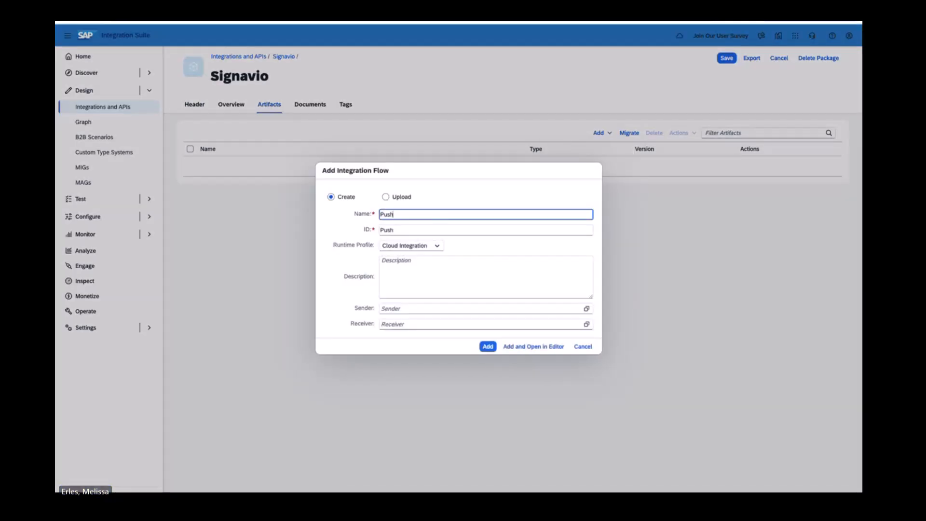
type("_Data_to_Signavio")
left_click(487, 346)
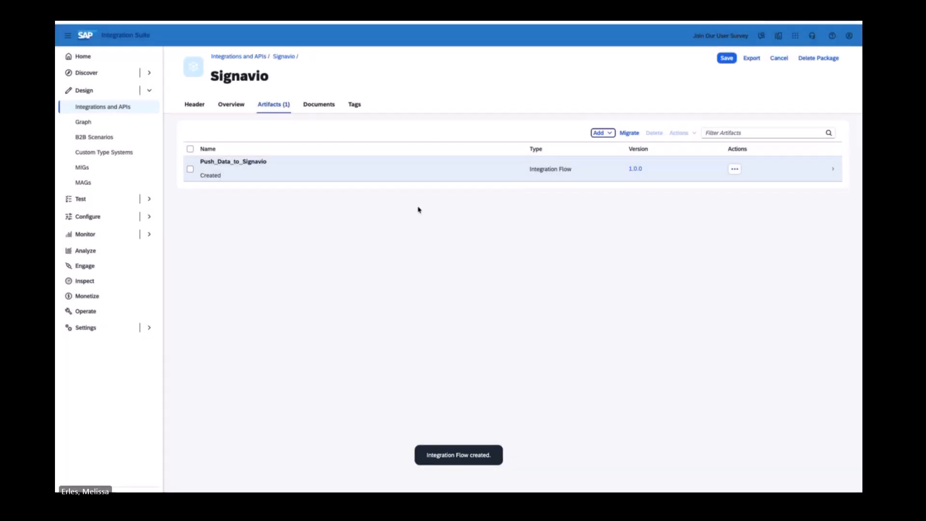
Open the Push_Data_to_Signavio flow for editing and delete its Sender participant.
left_click(306, 172)
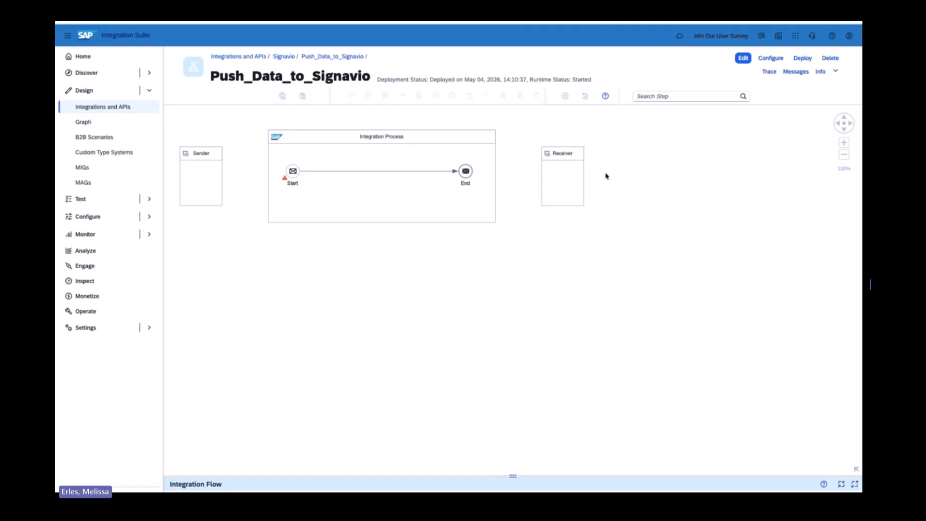
left_click(743, 58)
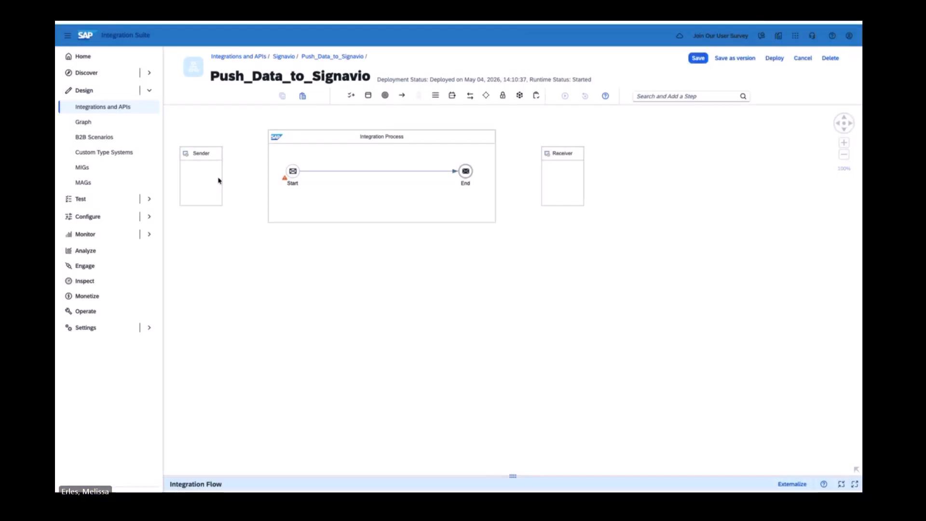
left_click(218, 181)
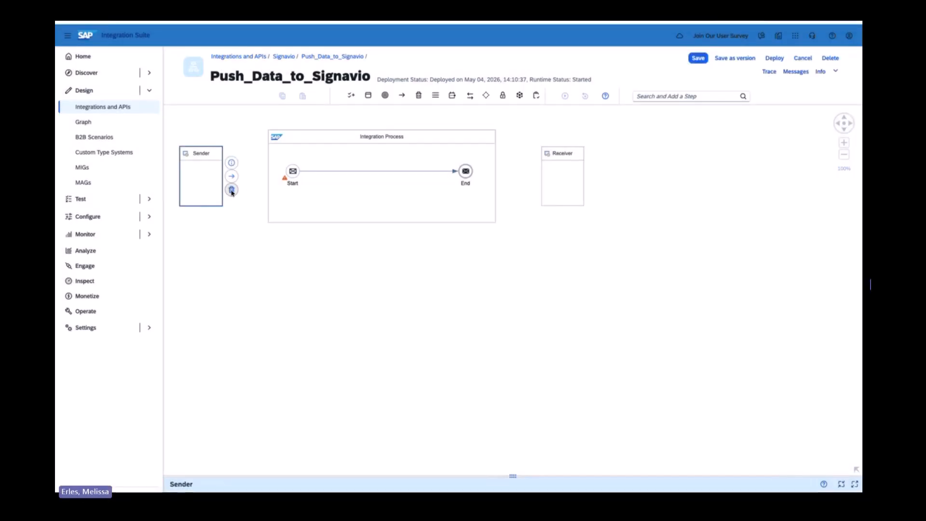
left_click(233, 193)
Replace the message start event of the integration process with a Start Timer event placed at the beginning of the flow.
left_click(647, 97)
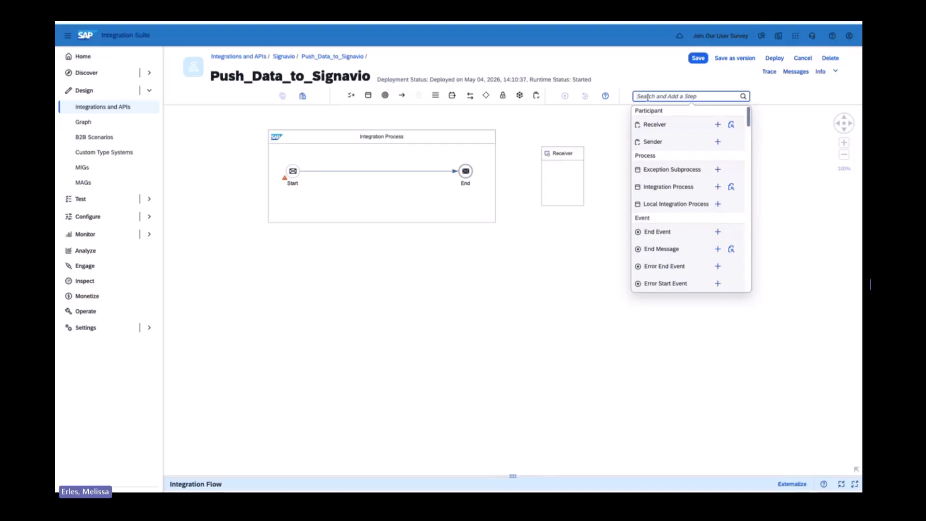
type("timer")
left_click(722, 126)
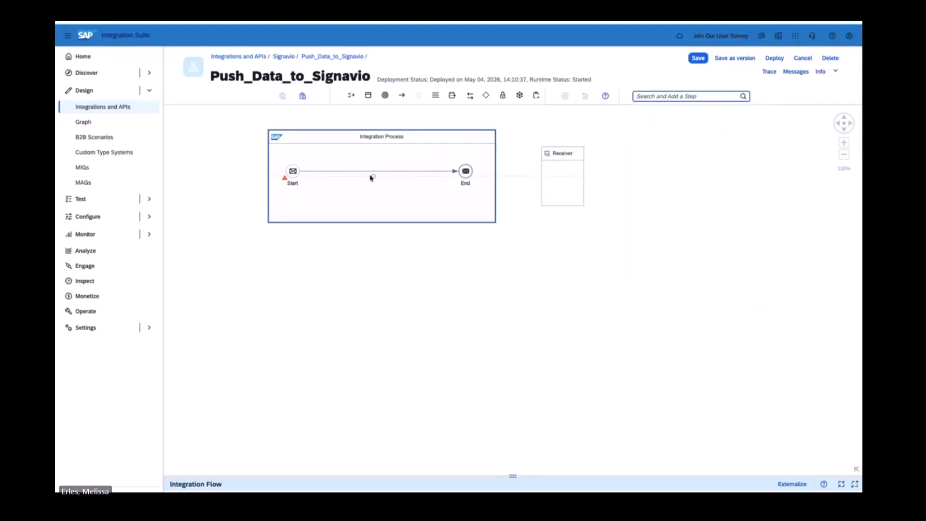
left_click(314, 173)
left_click(290, 173)
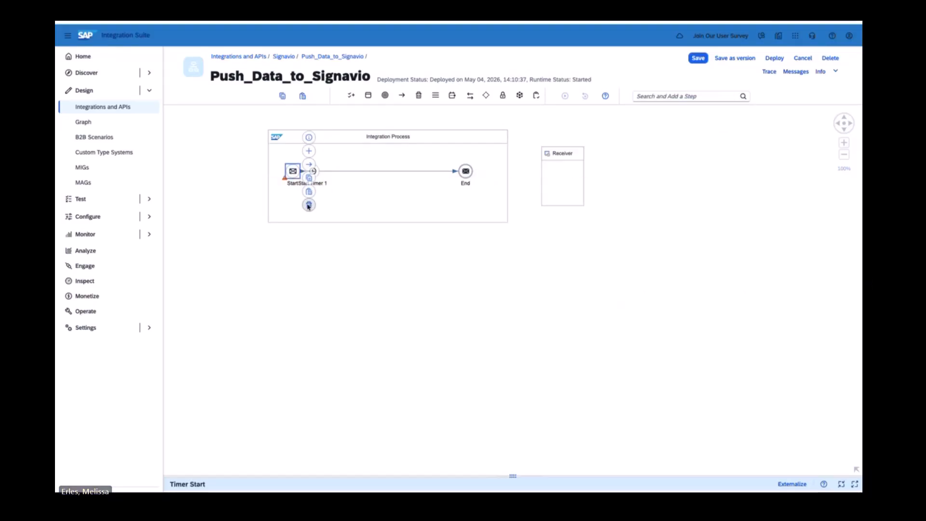
left_click(309, 205)
left_click_drag(307, 175, 284, 176)
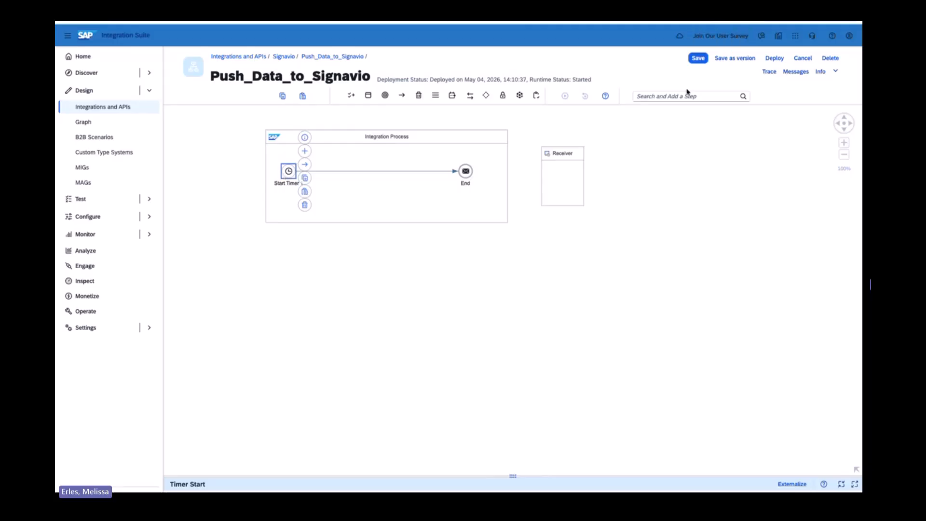
Insert a Content Modifier directly after the start timer and name it setPayload.
left_click(670, 97)
type("con")
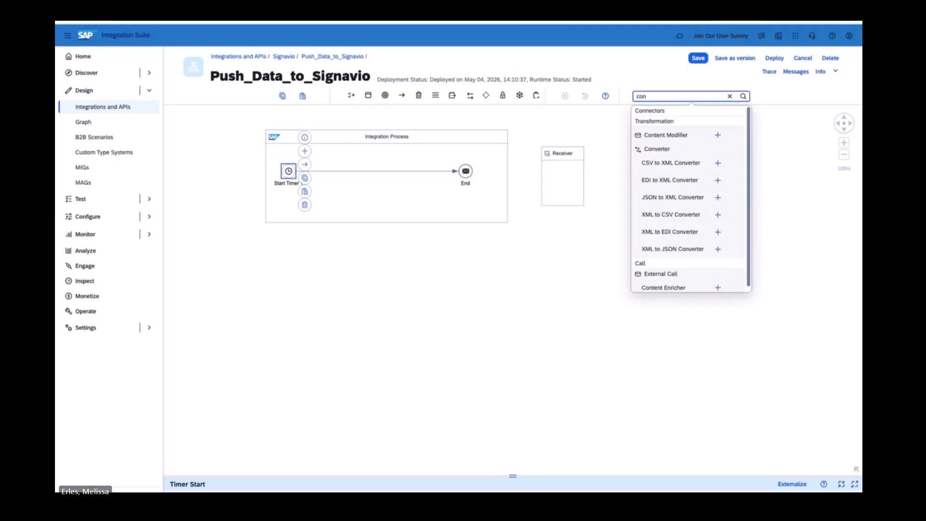
left_click(718, 136)
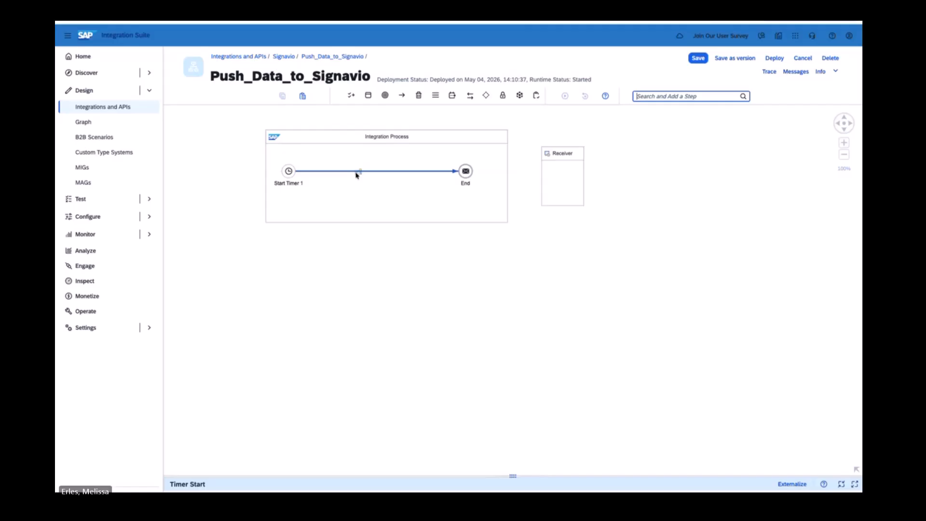
left_click(315, 171)
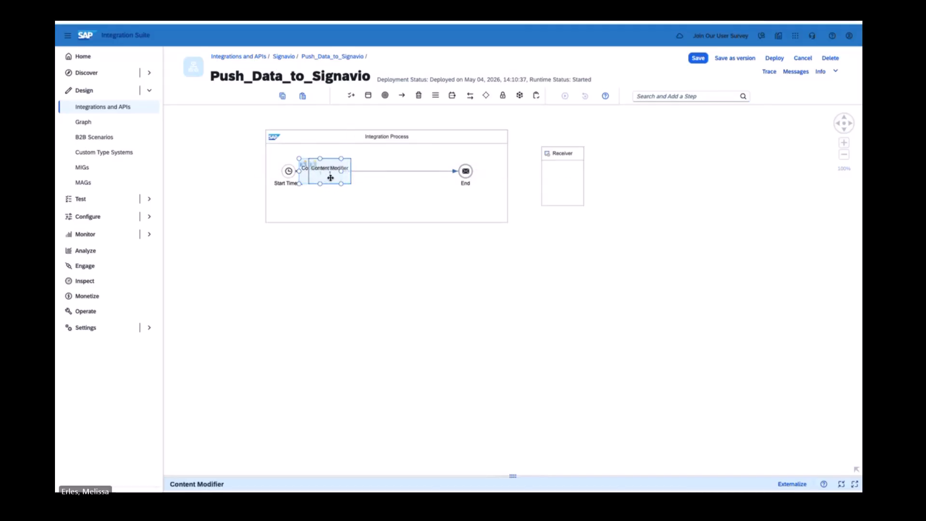
left_click_drag(513, 476, 490, 340)
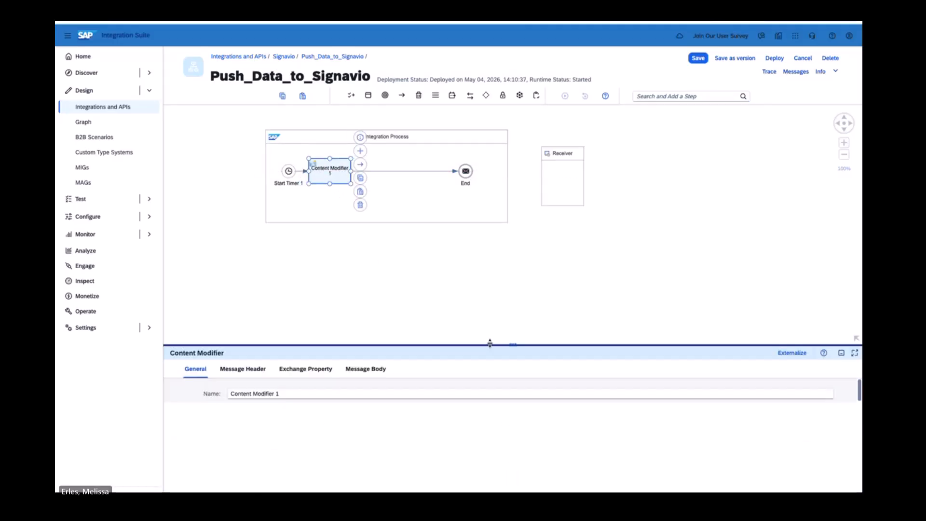
triple_click(299, 398)
type("S")
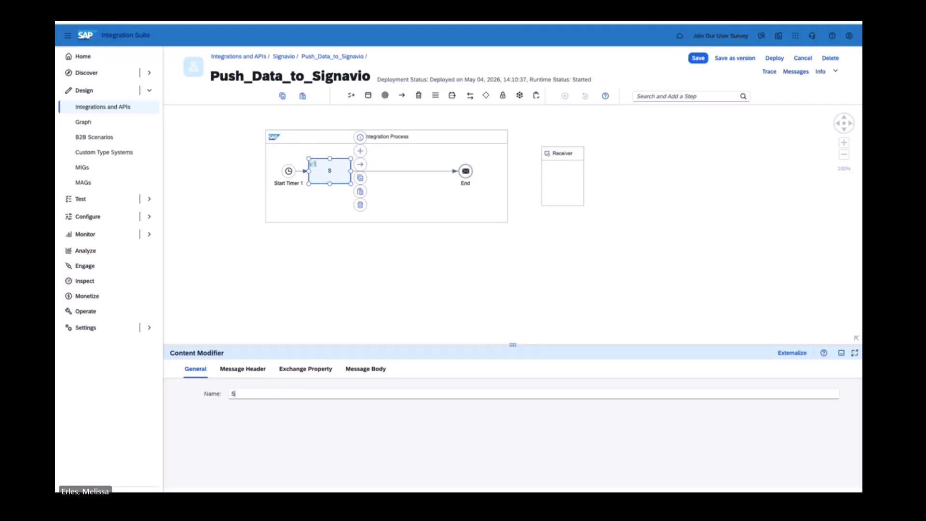
type("etPayload")
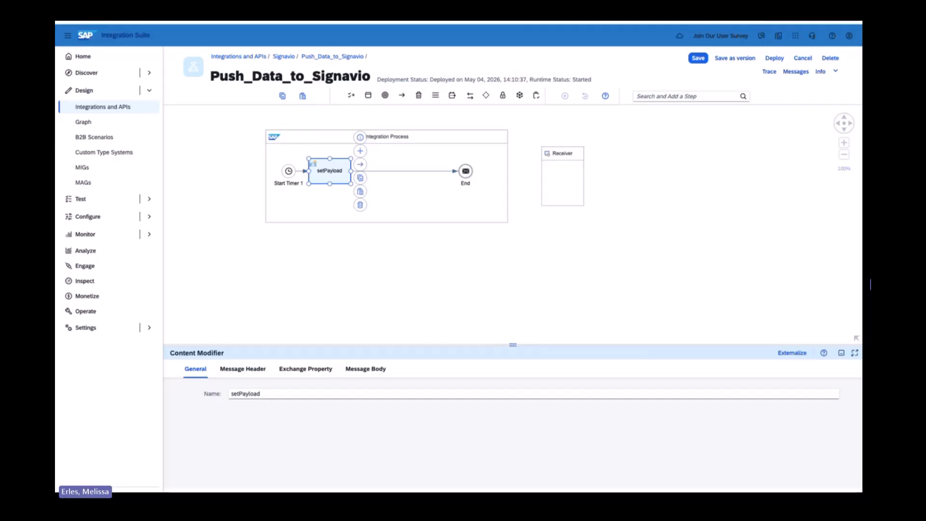
Paste a CSV payload with columns Case_ID, CustomerID, Payment_Type, Type_of_Goods, avg_cycle_time and one data row as the constant message body of setPayload.
left_click(366, 369)
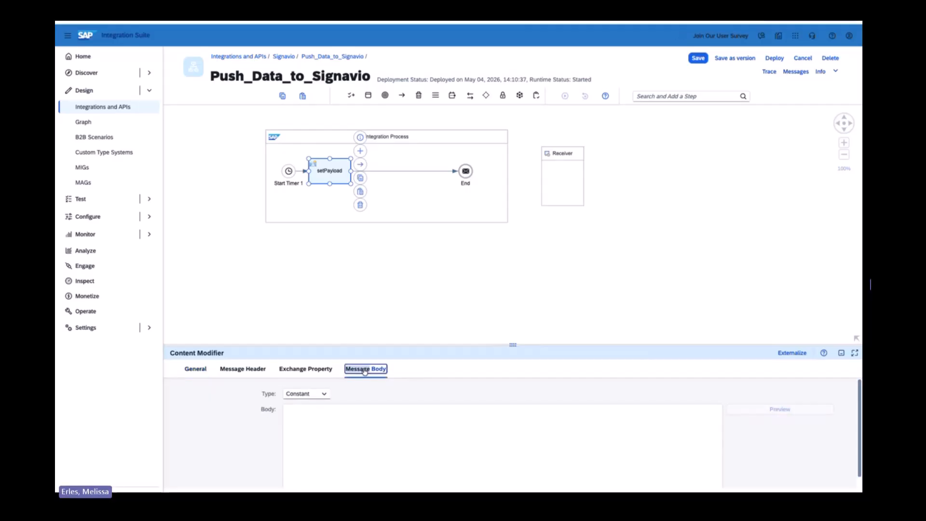
left_click(345, 427)
type("Case_ID, CustomerID, Payment_Type, Type_of_Goods, avg_cycle_time 20000,11459,Bank Transfer,T-shirt,PT1146410S")
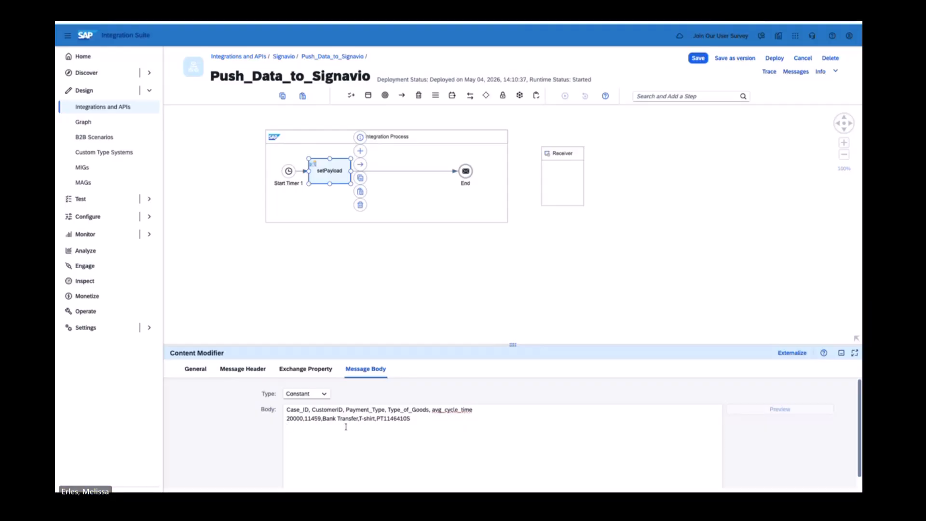
Insert a Groovy Script step between setPayload and the end event and name it CreateMultiPartFomrat.
left_click(675, 96)
type("gro")
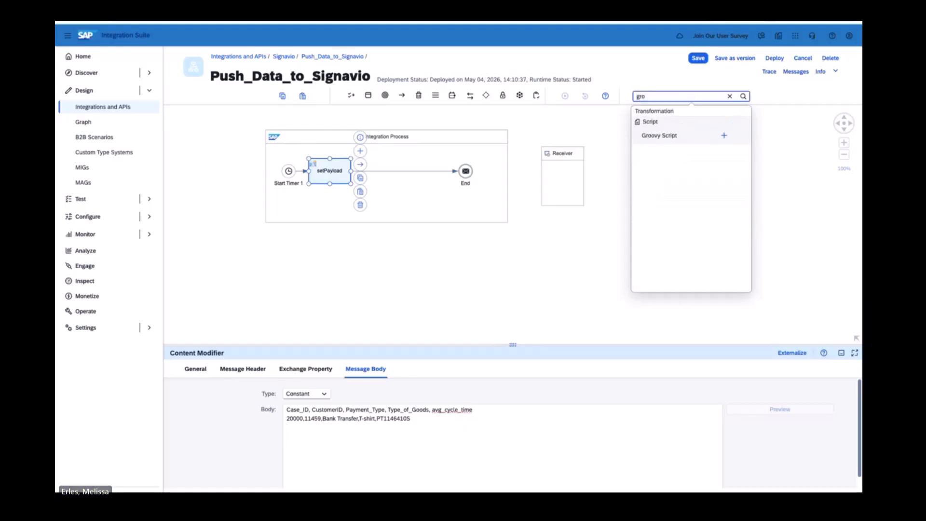
left_click(723, 135)
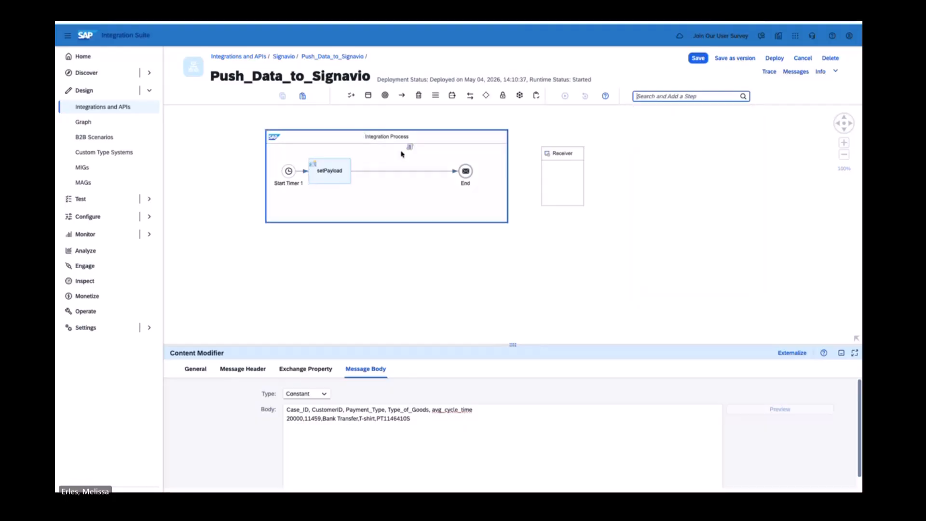
left_click(378, 173)
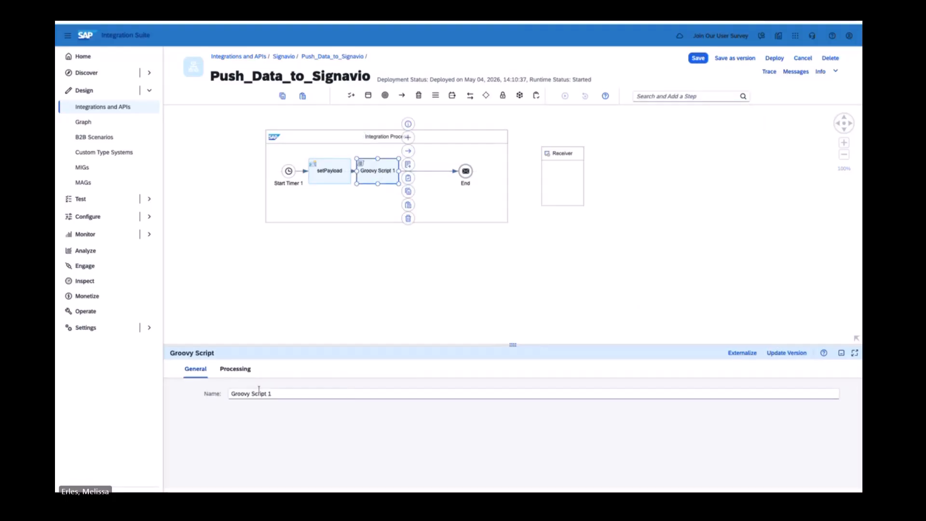
left_click_drag(272, 395, 202, 392)
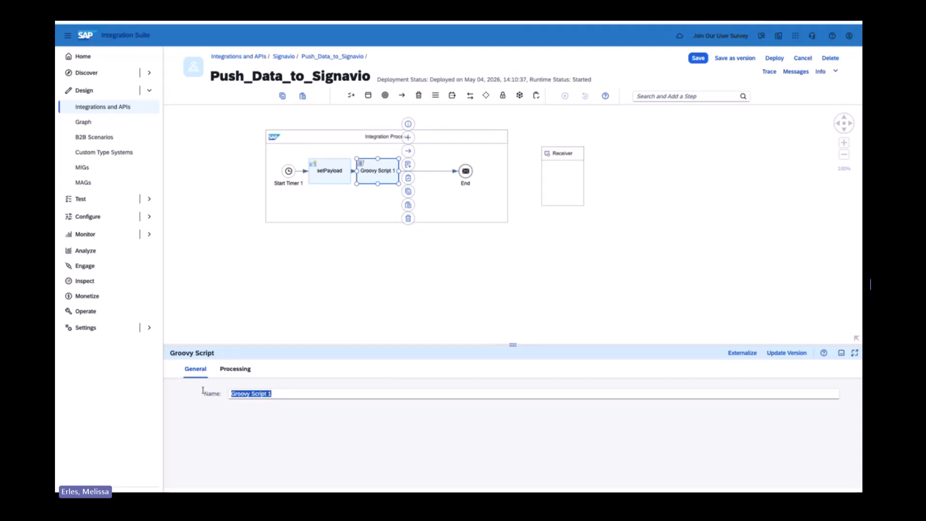
type("Create")
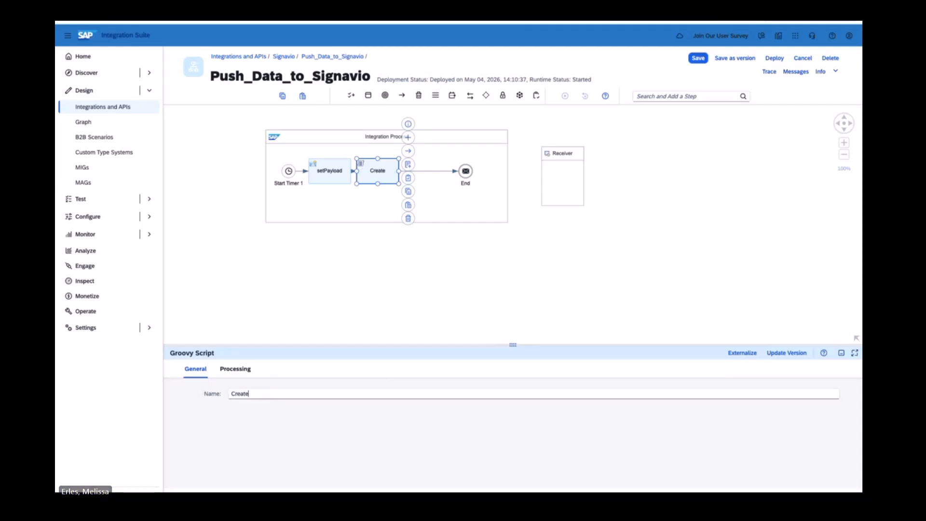
type("MultiPartFomrat")
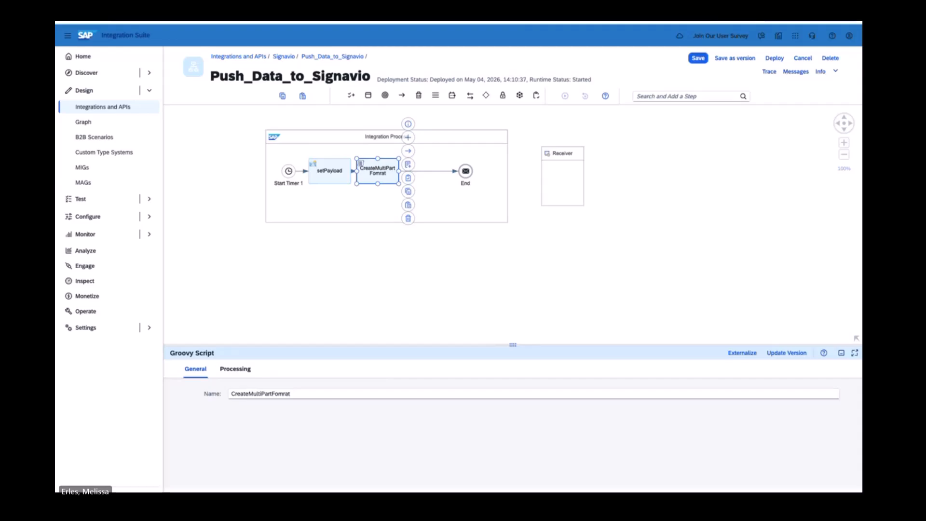
Replace the whole default code of the CreateMultiPartFomrat script with the copied multipart/form-data Groovy code, apply it and return to the flow.
left_click(409, 165)
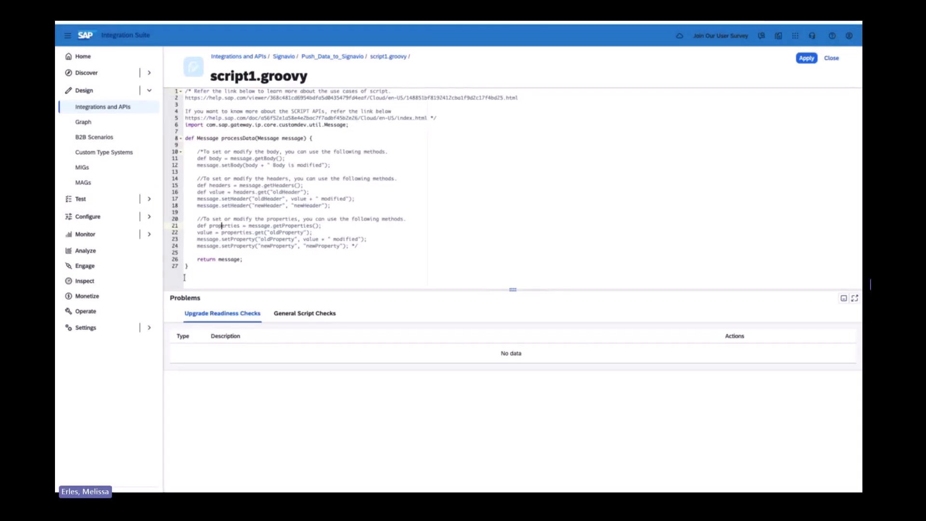
left_click_drag(184, 277, 164, 56)
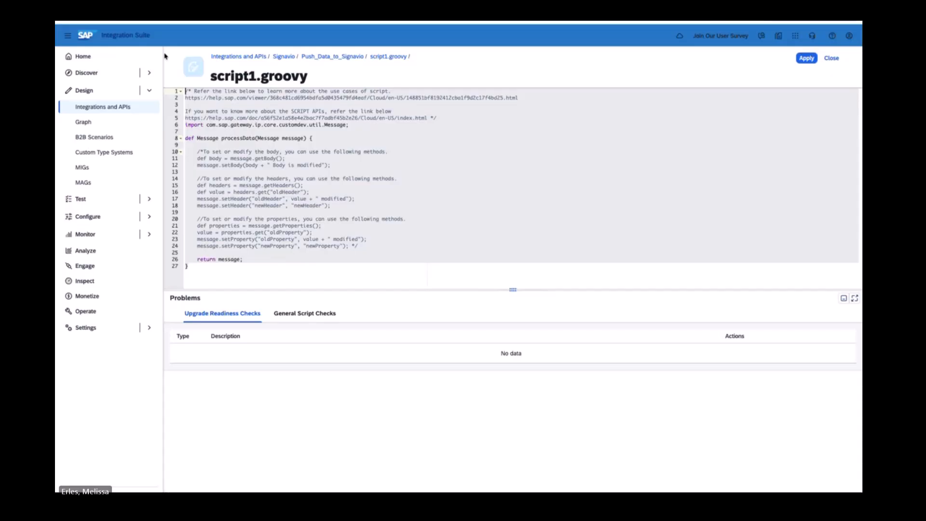
key("ctrl+v")
left_click(804, 59)
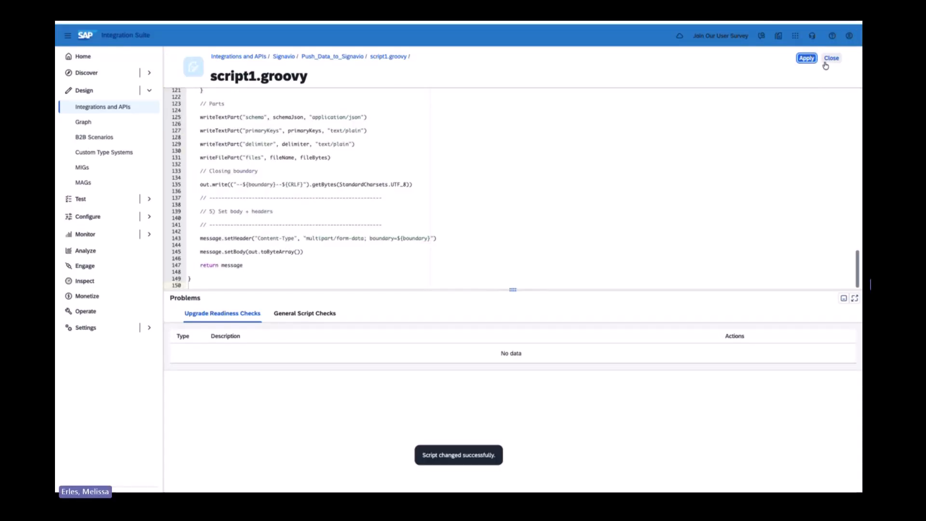
left_click(828, 61)
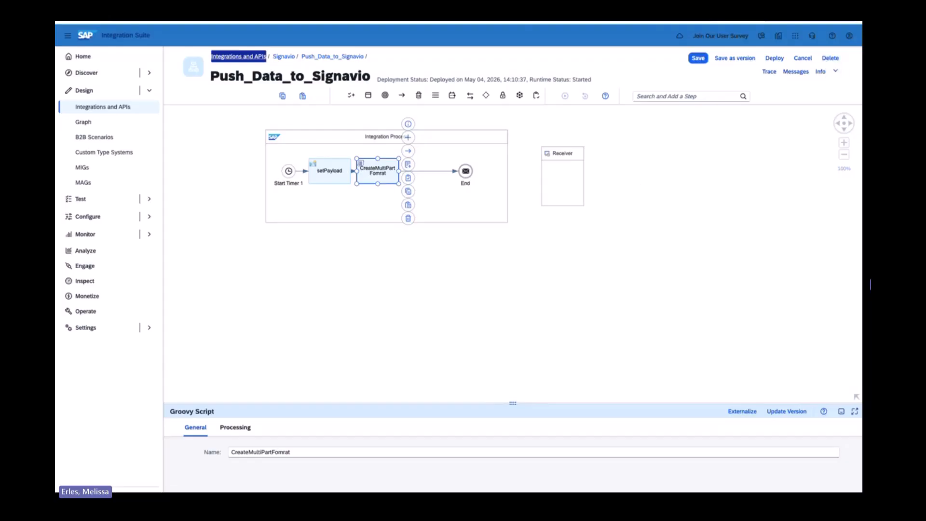
Switch to SAP Signavio and open the data integration connections in Process Intelligence.
key("ctrl+Tab")
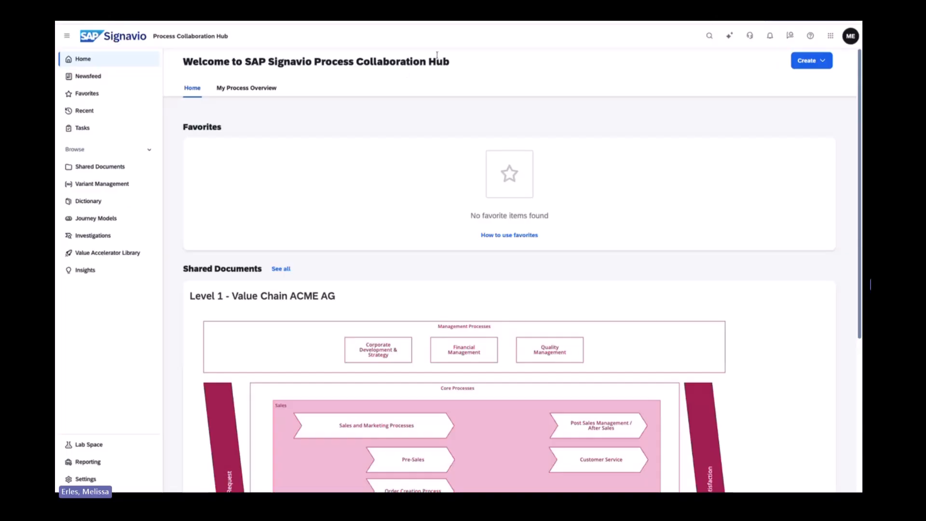
left_click(830, 35)
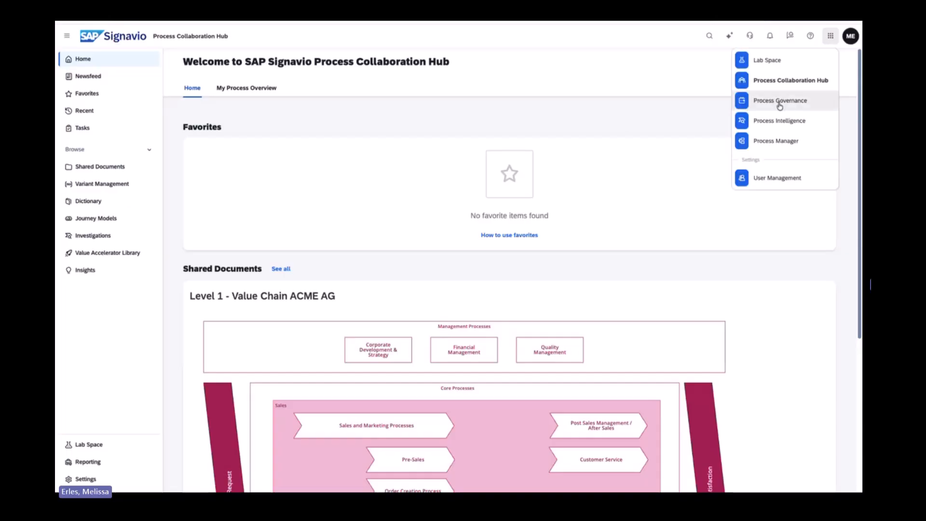
left_click(778, 124)
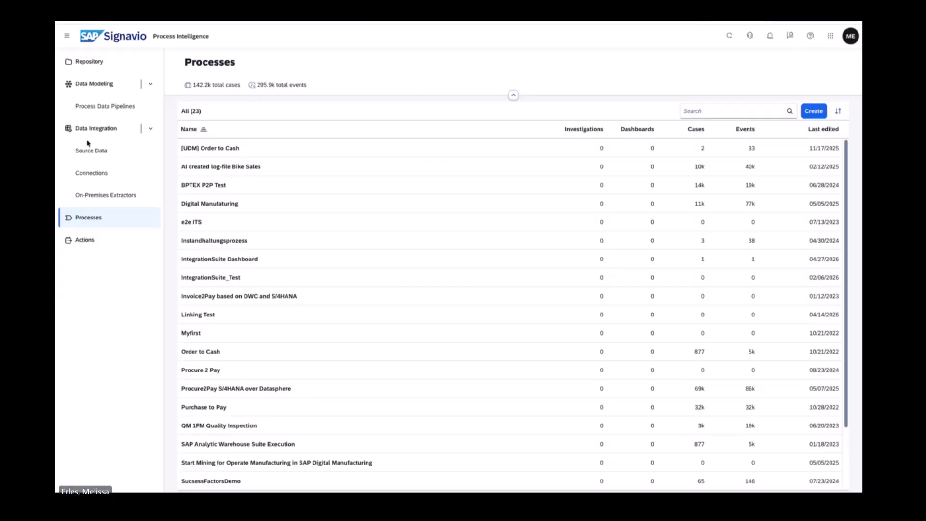
left_click(92, 175)
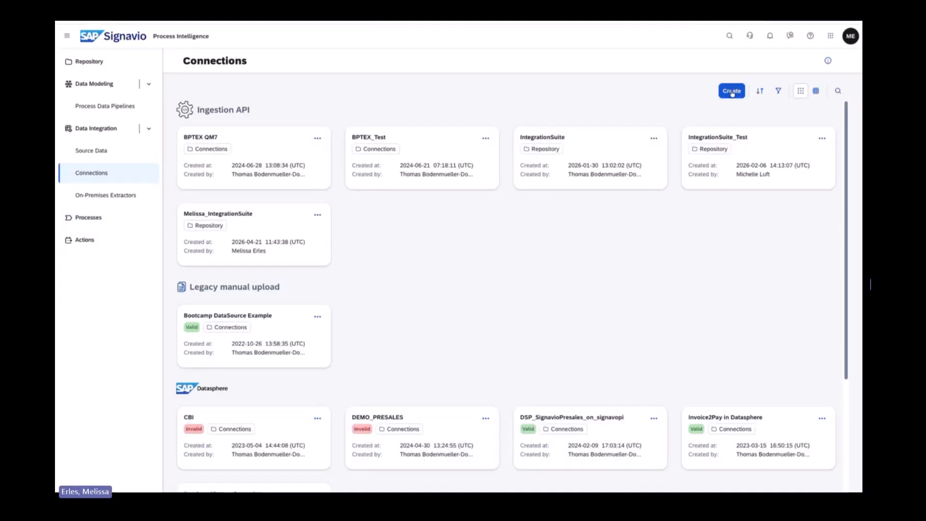
Create a connection named DemoIntegrationSuite with the connection type Ingestion API.
left_click(732, 91)
left_click_drag(273, 119, 150, 119)
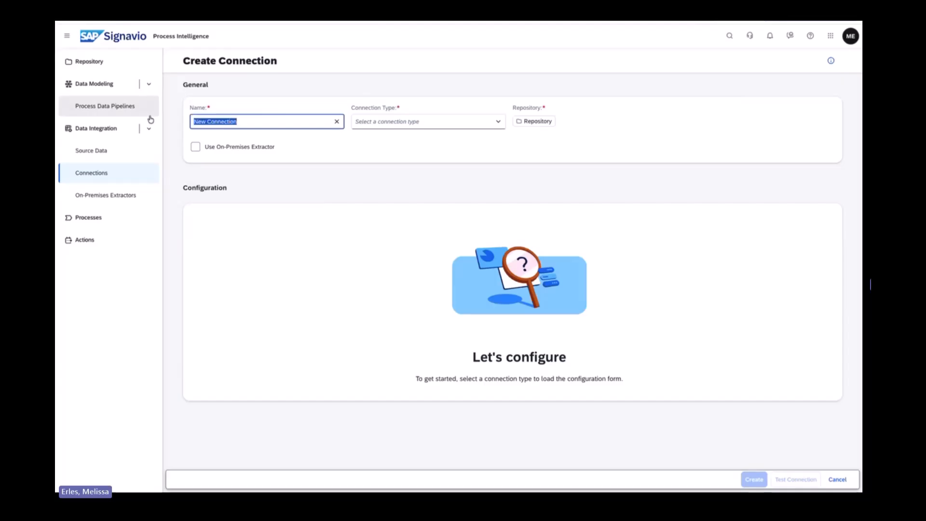
type("DemoIntegr")
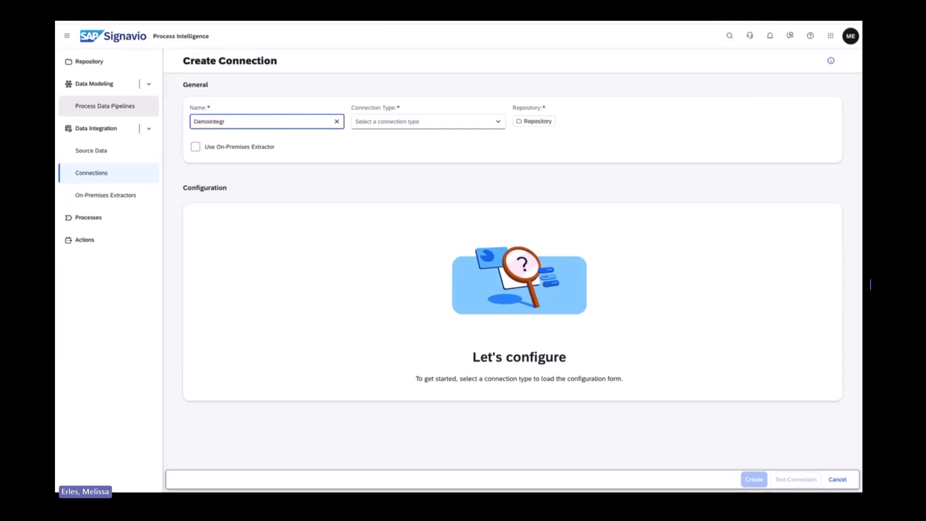
type("ationSuite")
left_click(499, 123)
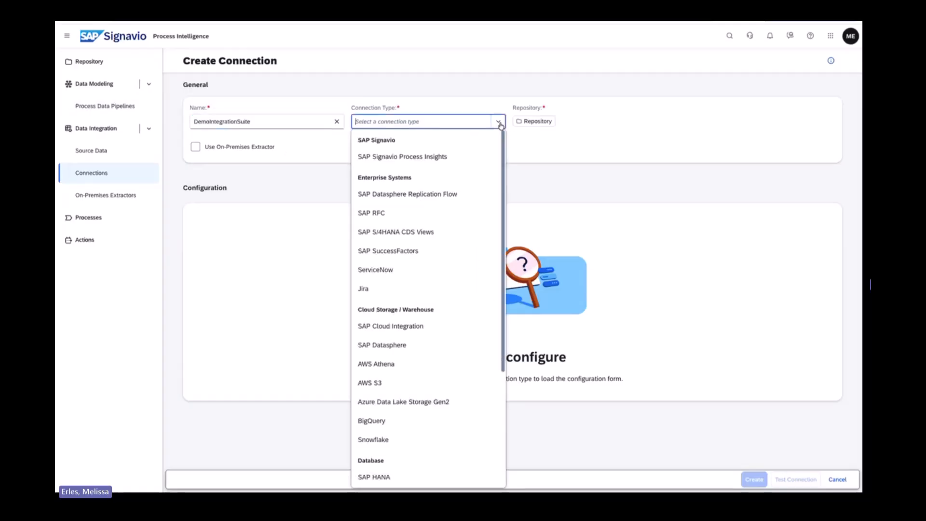
scroll(471, 267, "down", 4)
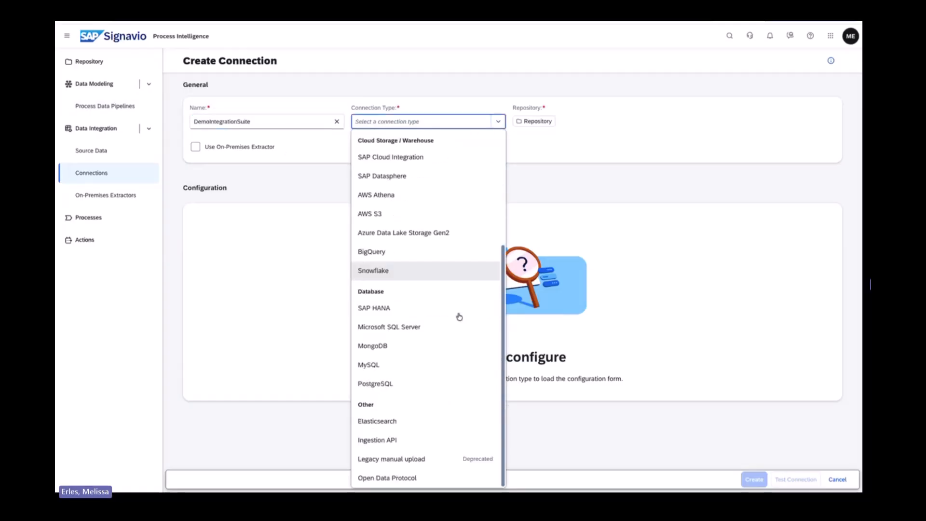
left_click(419, 440)
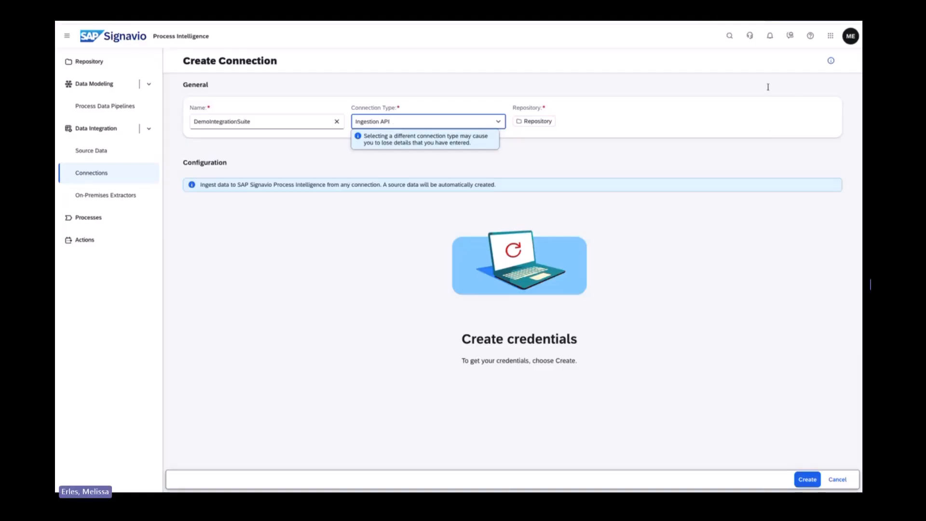
left_click(807, 479)
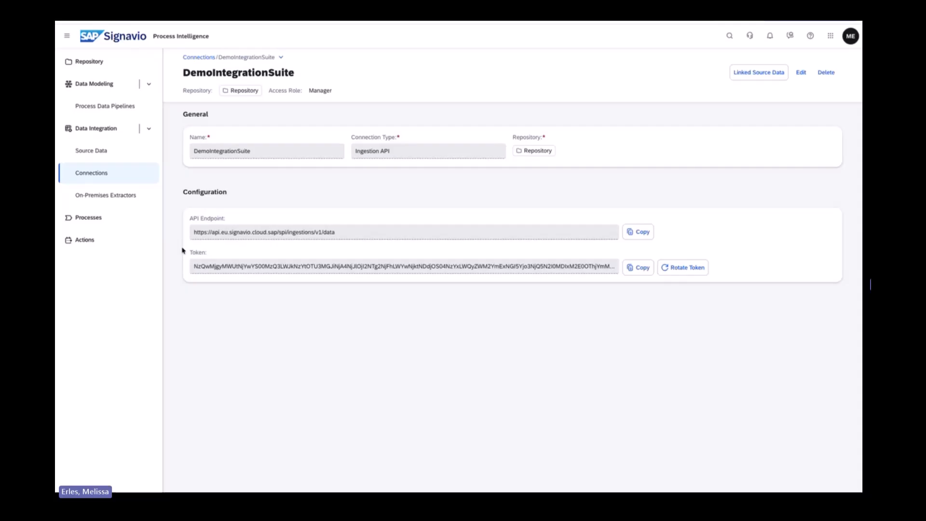
Copy the token of the DemoIntegrationSuite connection and switch back to the Push_Data_to_Signavio flow in SAP Integration Suite.
left_click(637, 270)
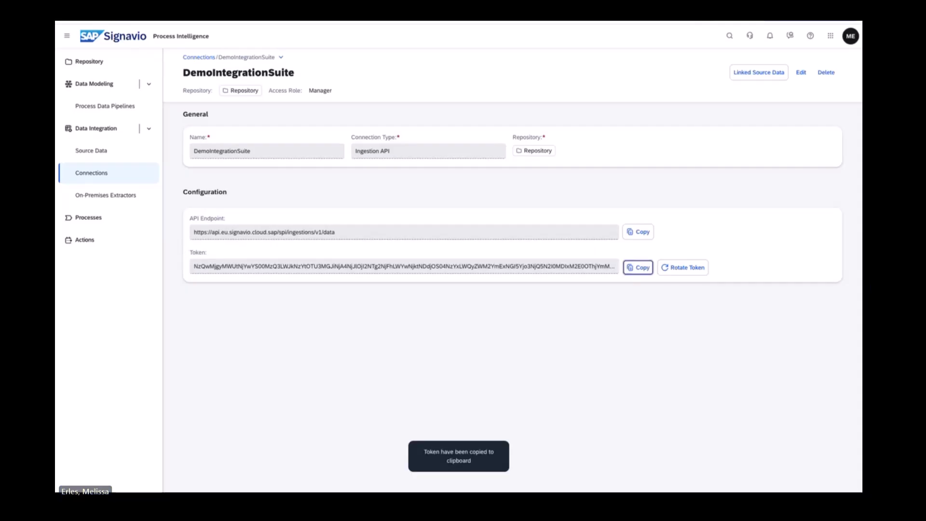
key("ctrl+shift+Tab")
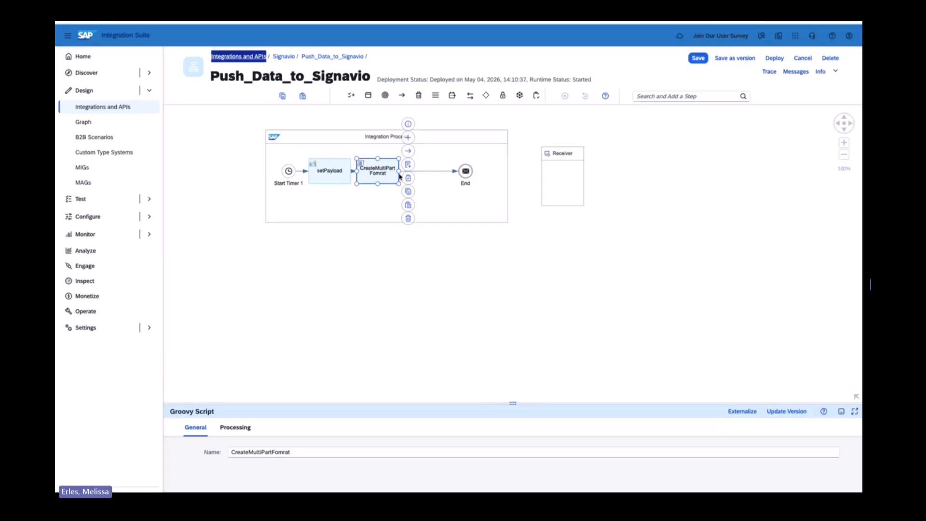
left_click(407, 166)
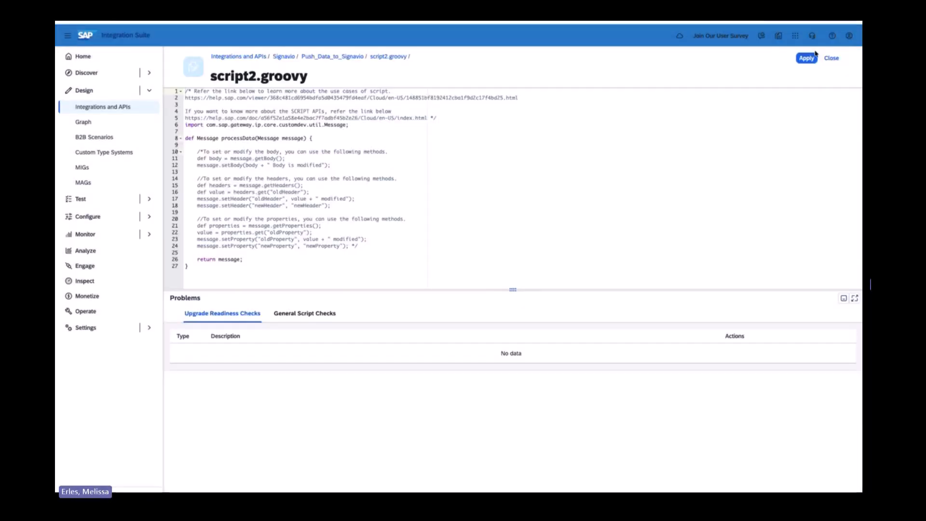
left_click(831, 58)
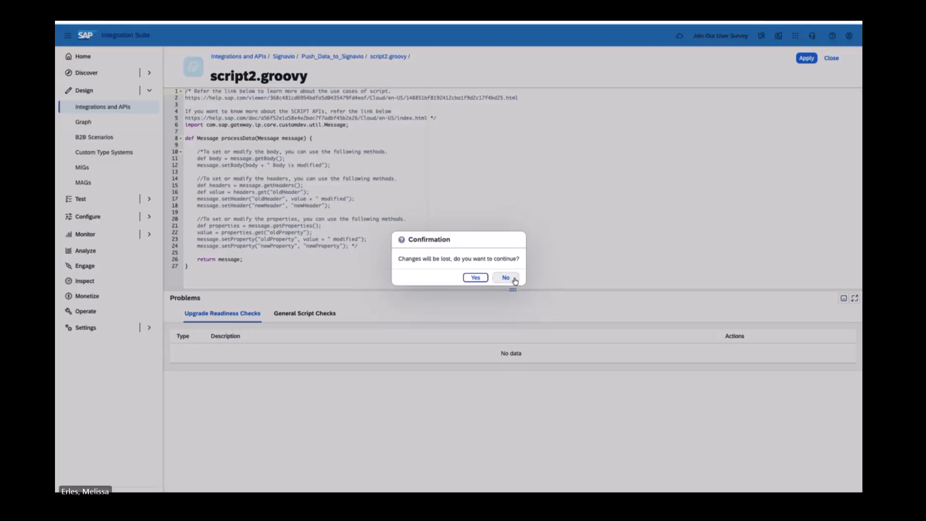
left_click(476, 277)
Insert a Content Modifier between CreateMultiPartFomrat and the end event and name it setAuthorization.
left_click(692, 96)
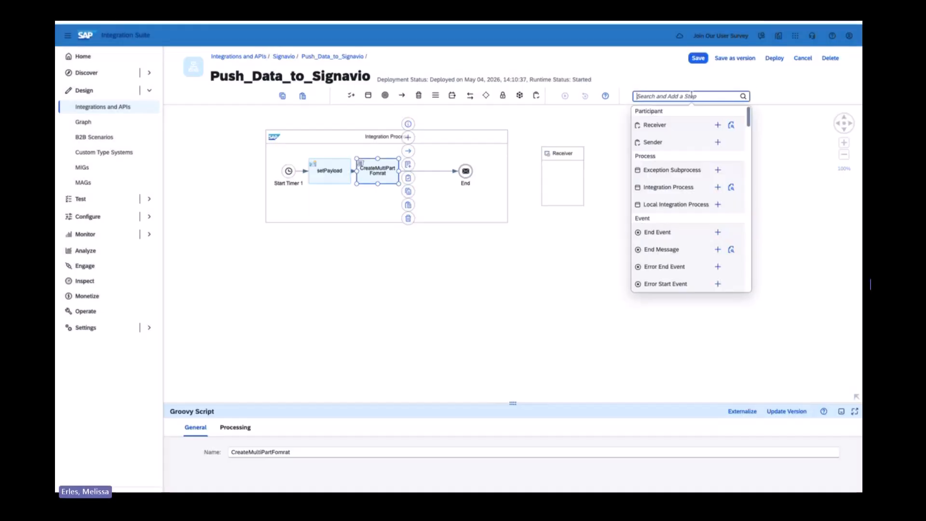
type("content")
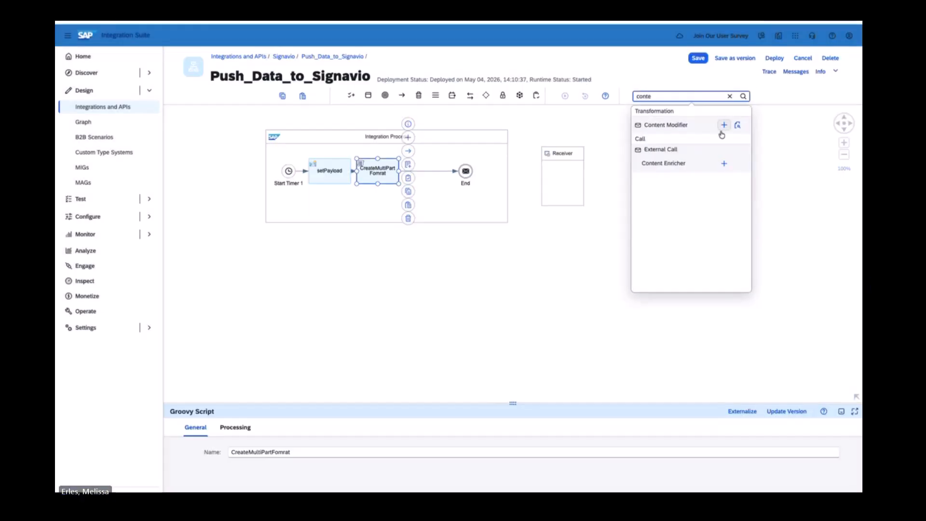
left_click(717, 124)
left_click(429, 170)
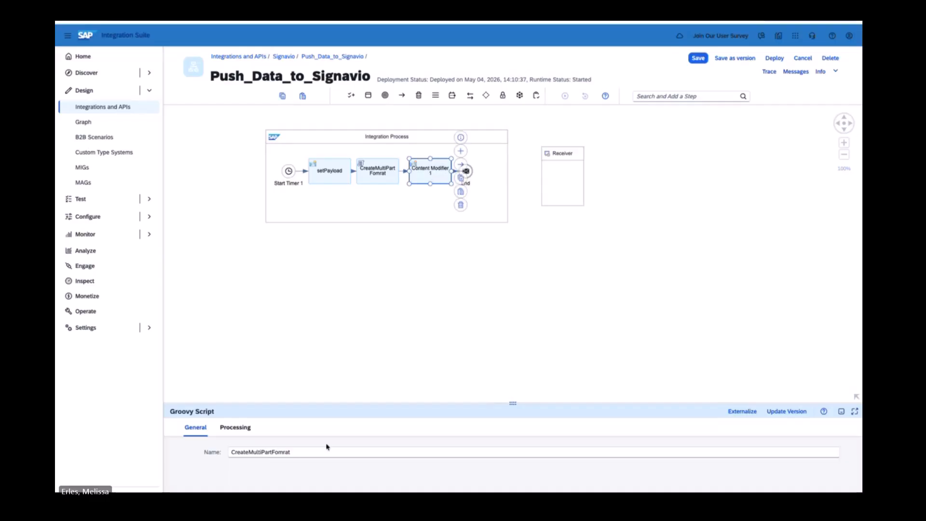
left_click_drag(291, 452, 206, 451)
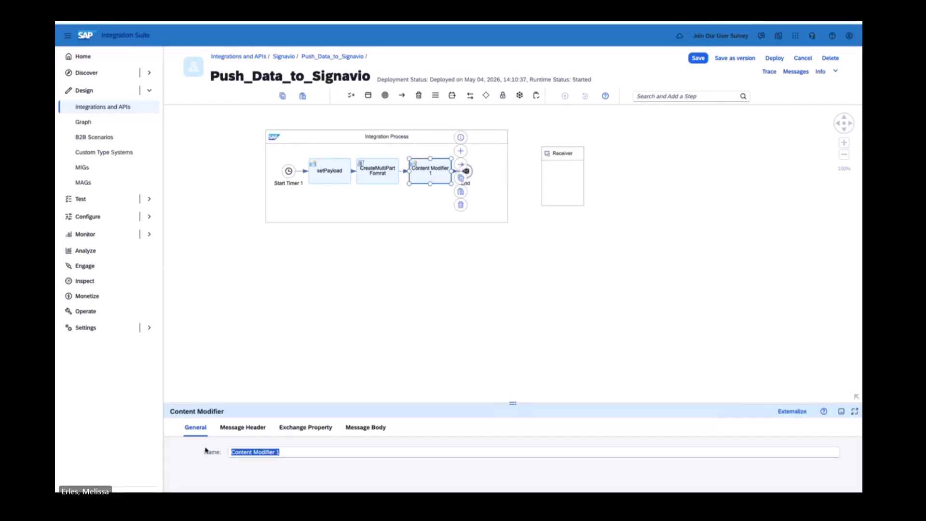
type("s")
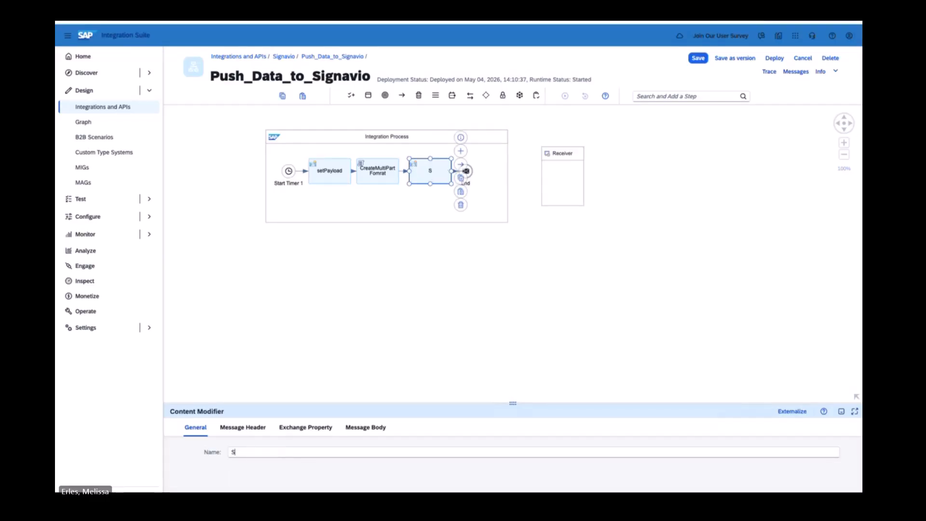
key("BackSpace")
type("se")
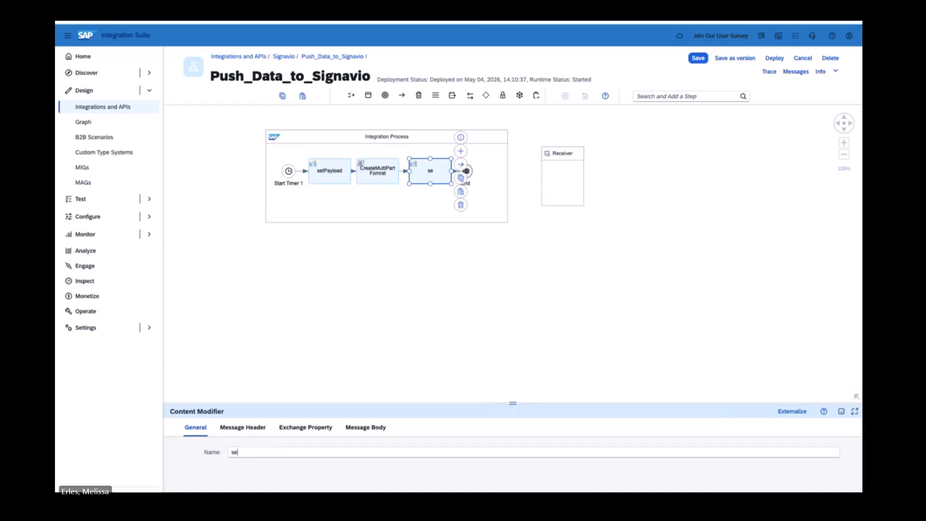
type("tAuthorization")
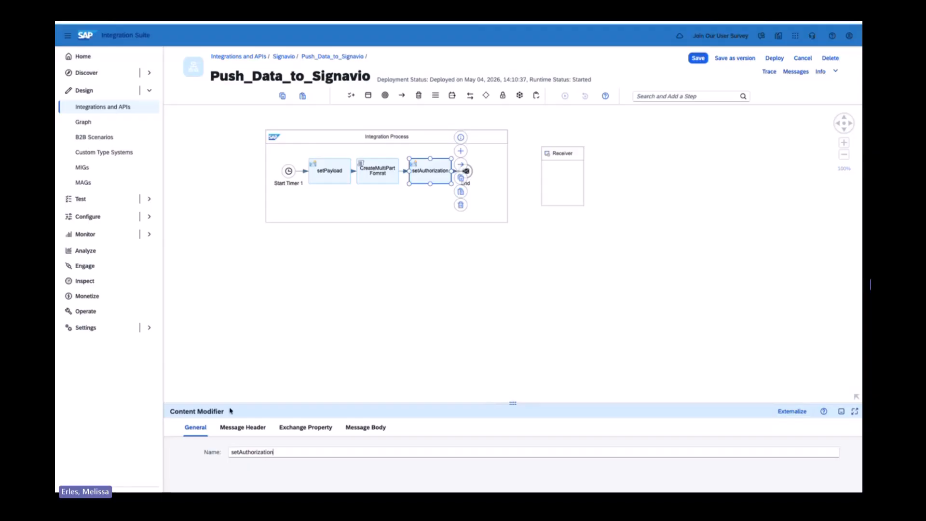
Add a constant message header named Authorization to setAuthorization, with the value Bearer followed by a space and the copied API token.
left_click(247, 427)
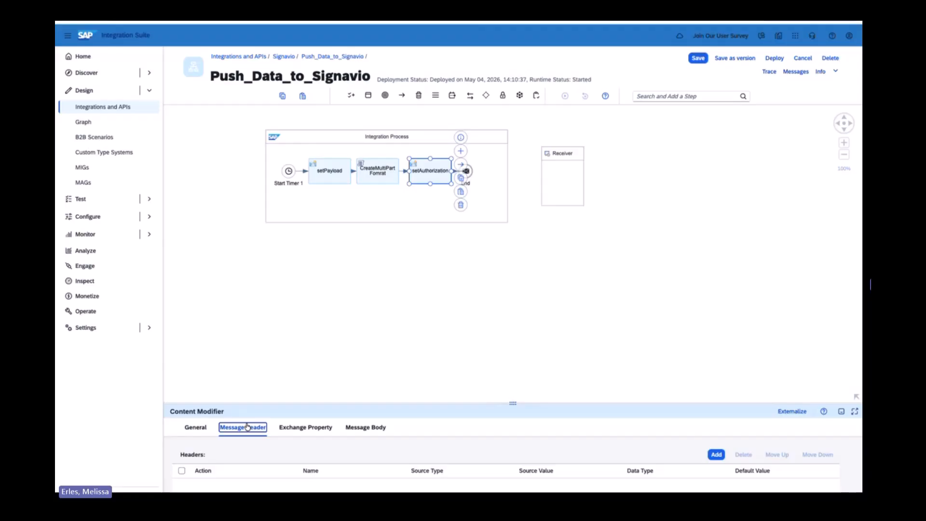
left_click(722, 455)
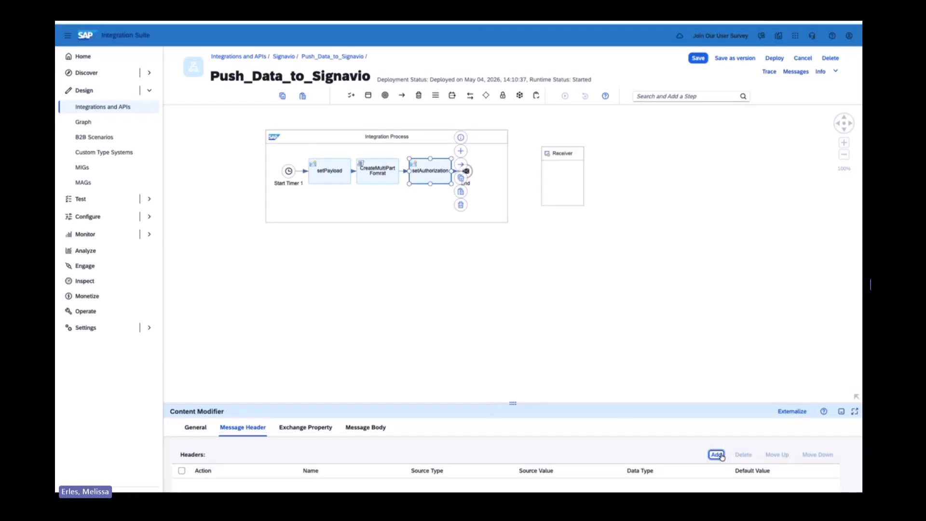
left_click_drag(442, 403, 434, 292)
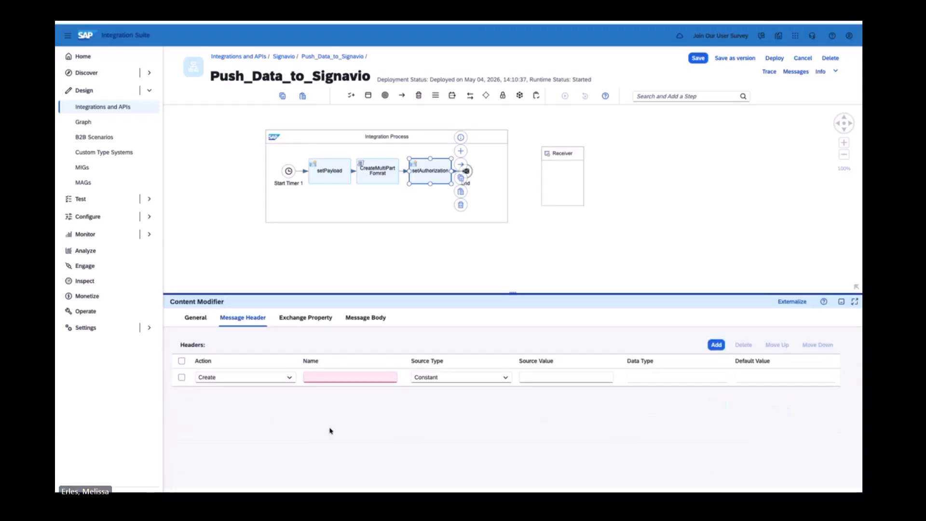
left_click(350, 376)
type("Auth")
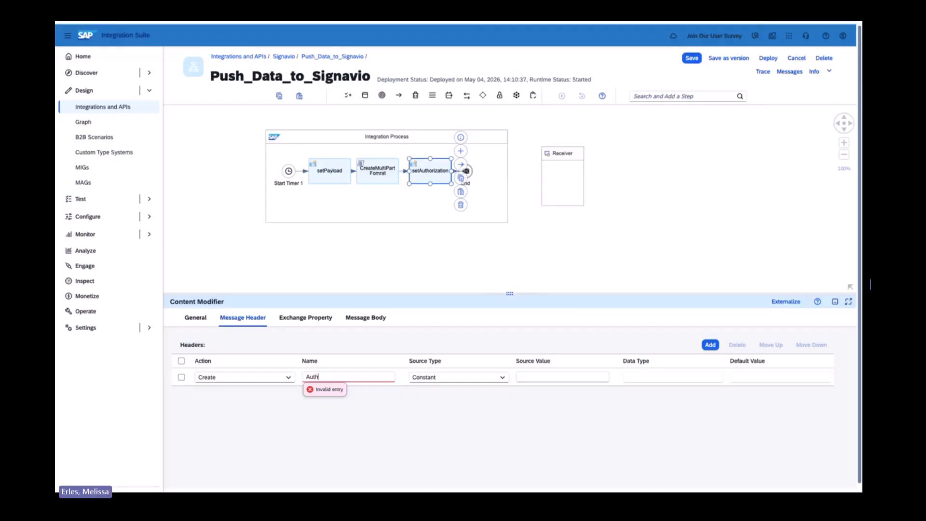
type("orizati")
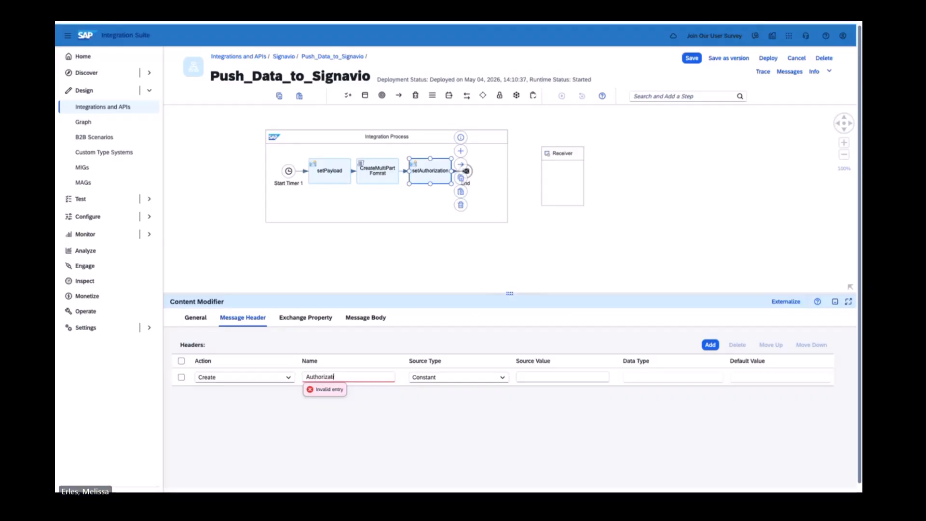
type("on")
left_click(548, 376)
type("B")
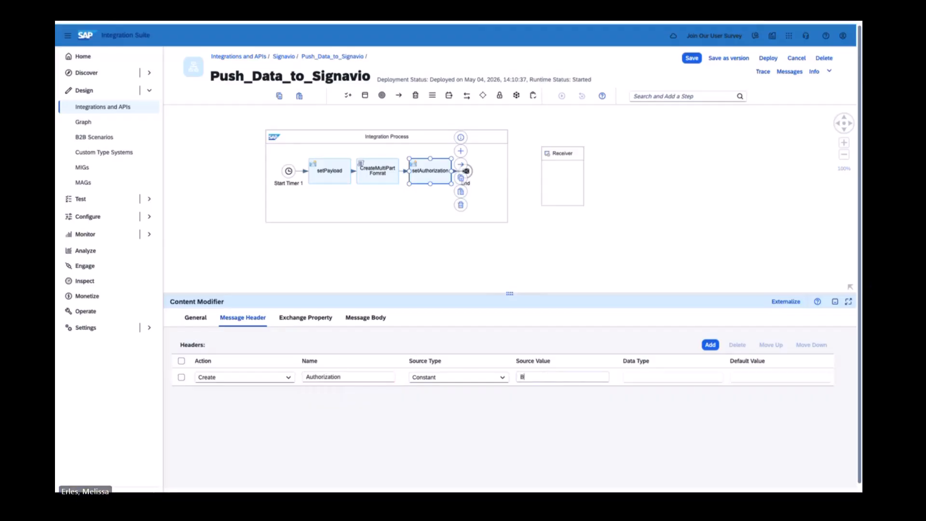
type("earer")
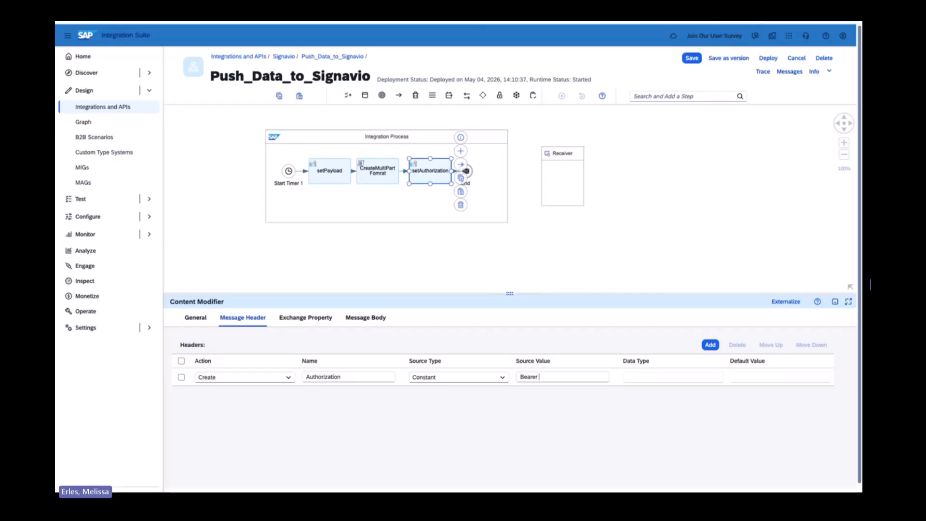
key("ctrl+v")
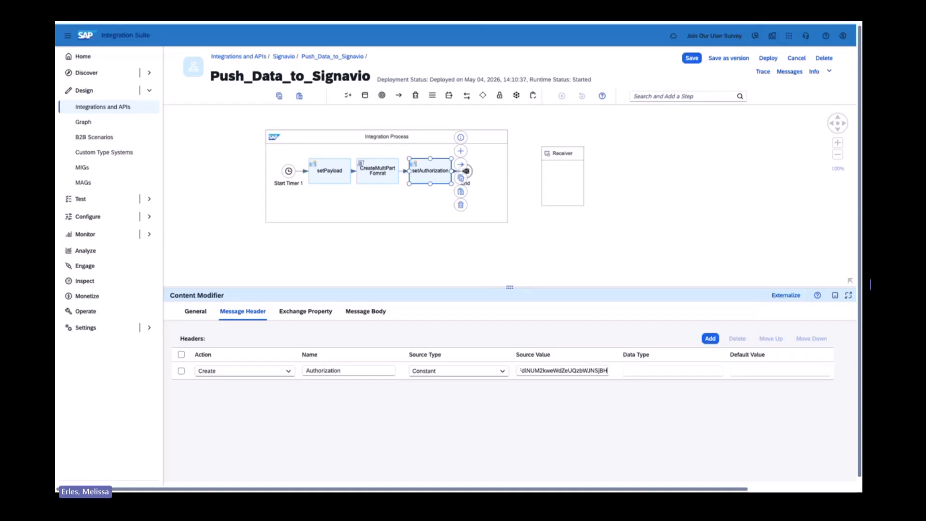
Make room in the flow by moving the Receiver further right, widening the Integration Process and shifting the End event right.
left_click(513, 193)
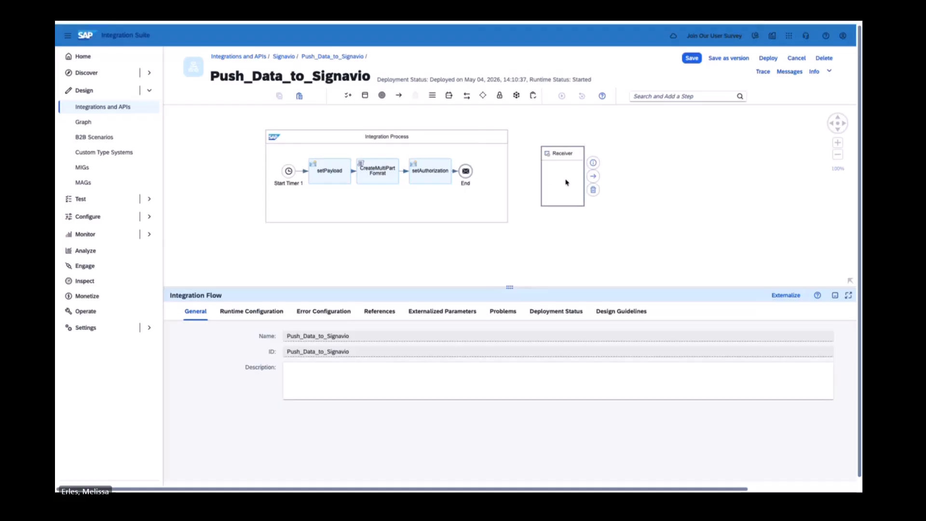
left_click_drag(552, 182, 664, 177)
left_click(494, 186)
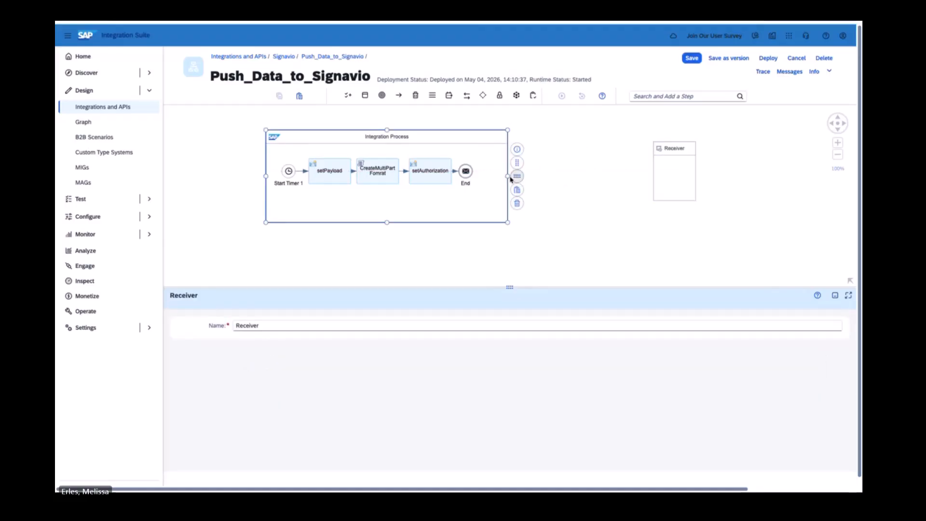
left_click_drag(507, 176, 630, 176)
left_click_drag(465, 171, 555, 174)
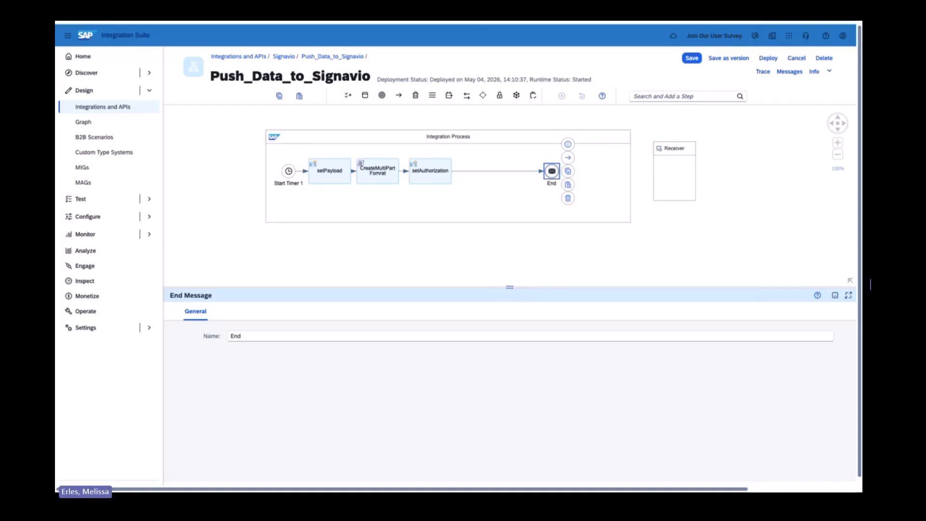
Insert a Request Reply step between setAuthorization and the End event.
left_click(684, 95)
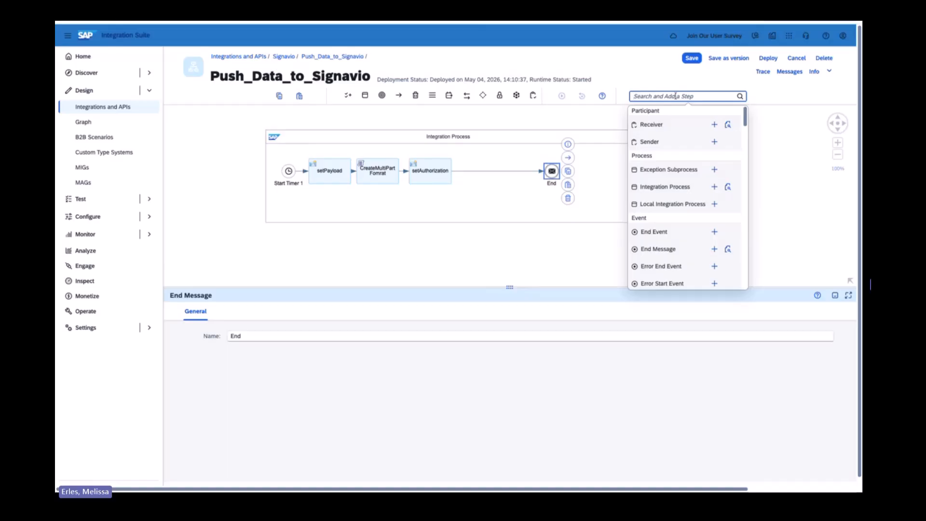
type("requ")
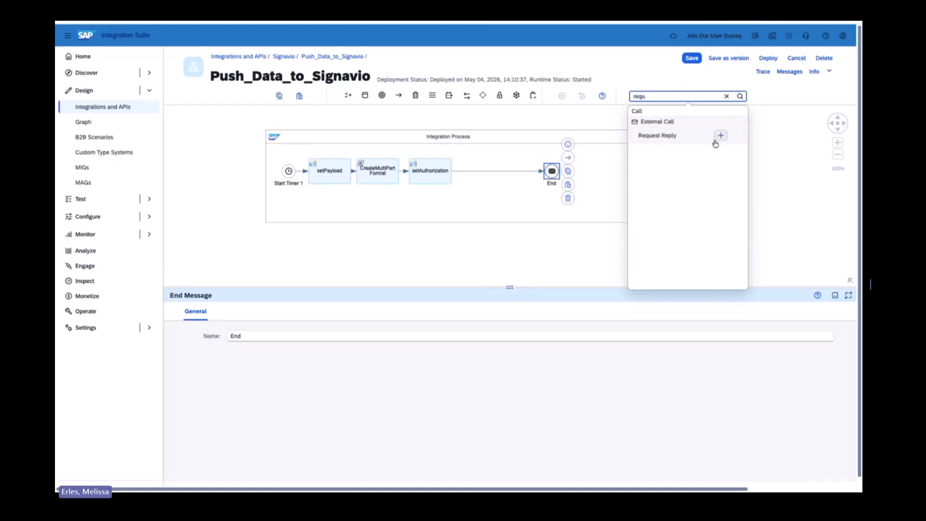
left_click(720, 135)
left_click(496, 172)
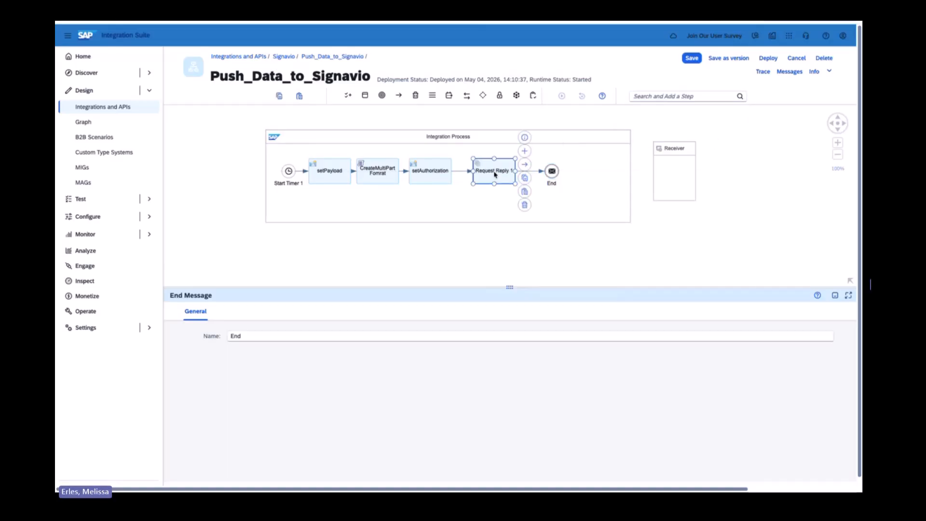
Rename the new Request Reply step to callIngestionAPI.
triple_click(295, 337)
type("callIn")
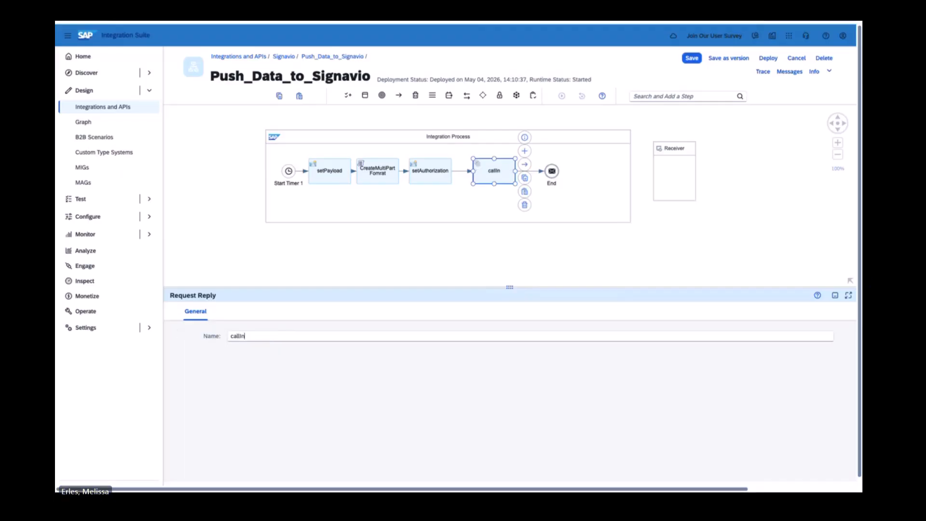
type("gestionAPI")
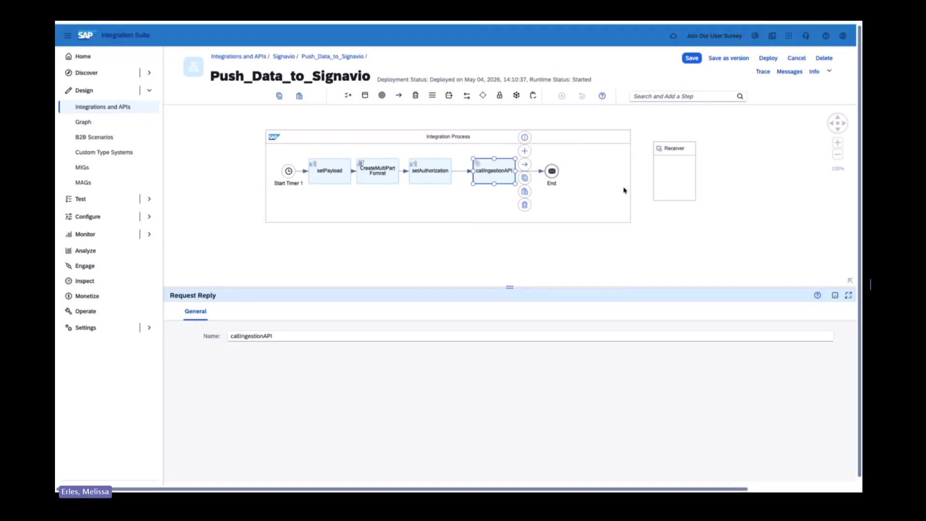
Move the Receiver beneath the Integration Process, directly below callIngestionAPI.
left_click_drag(659, 187, 497, 284)
left_click(495, 171)
left_click_drag(499, 240, 498, 242)
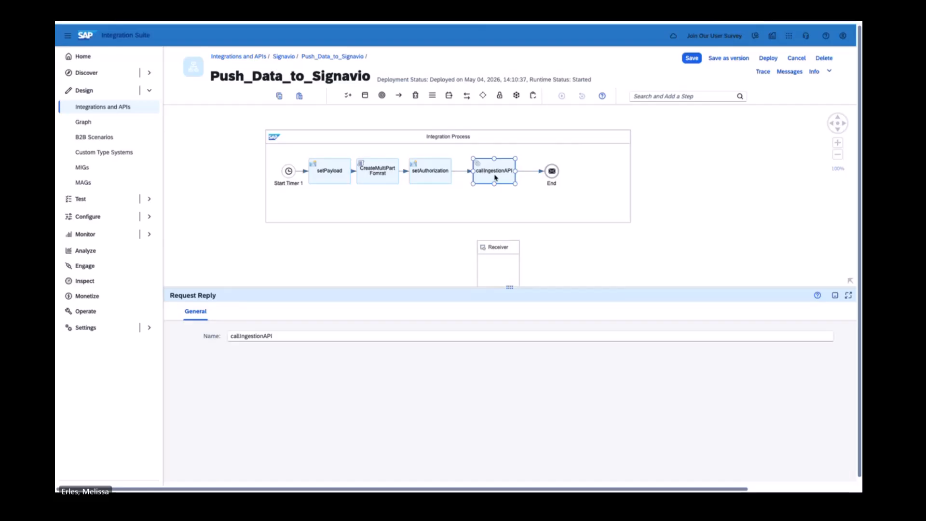
Connect callIngestionAPI to the Receiver and choose HTTP as the adapter type.
left_click(593, 276)
left_click(504, 171)
left_click_drag(504, 171, 498, 244)
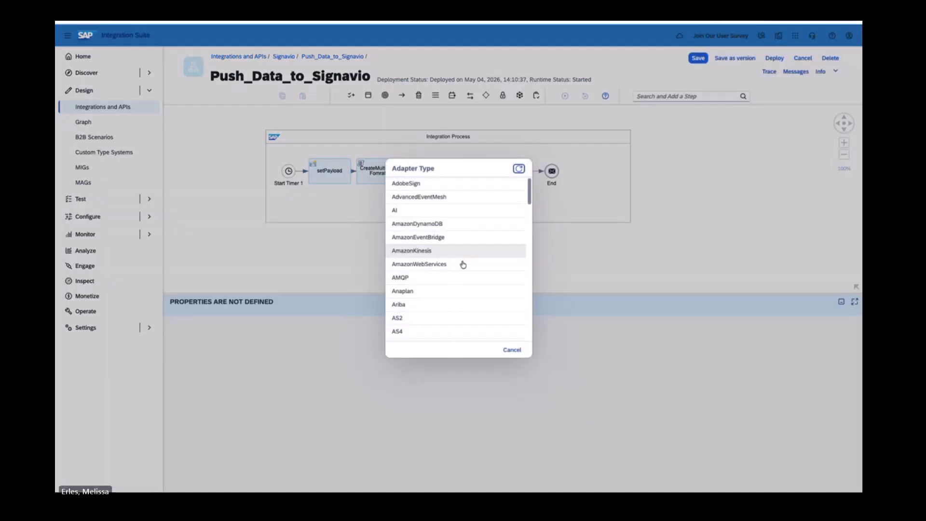
scroll(442, 295, "down", 8)
scroll(435, 296, "down", 3)
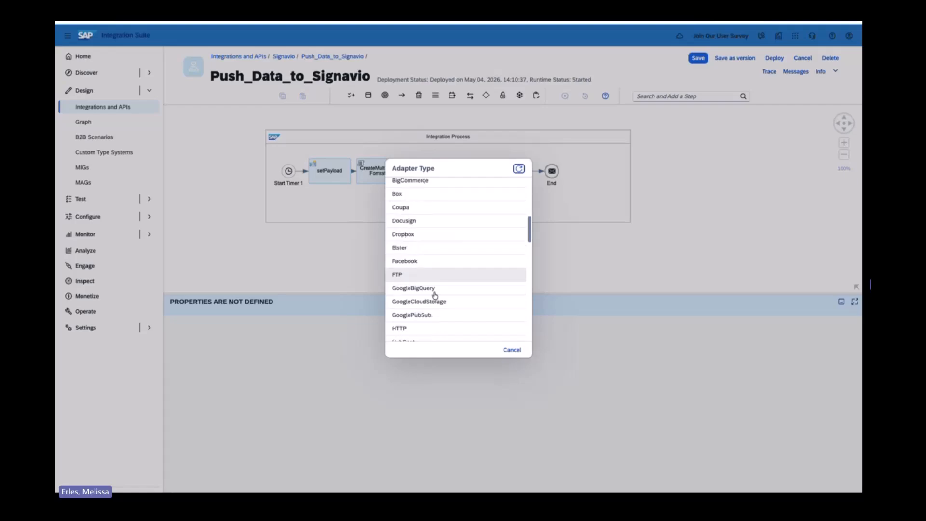
left_click(419, 301)
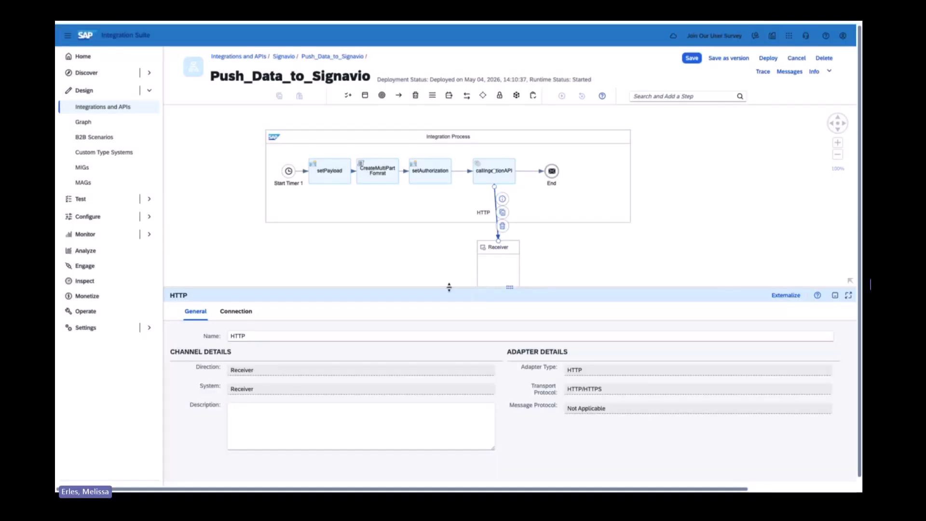
Copy the API endpoint from the DemoIntegrationSuite connection in SAP Signavio and paste it as the HTTP connection's address in Integration Suite.
left_click(236, 346)
left_click(286, 388)
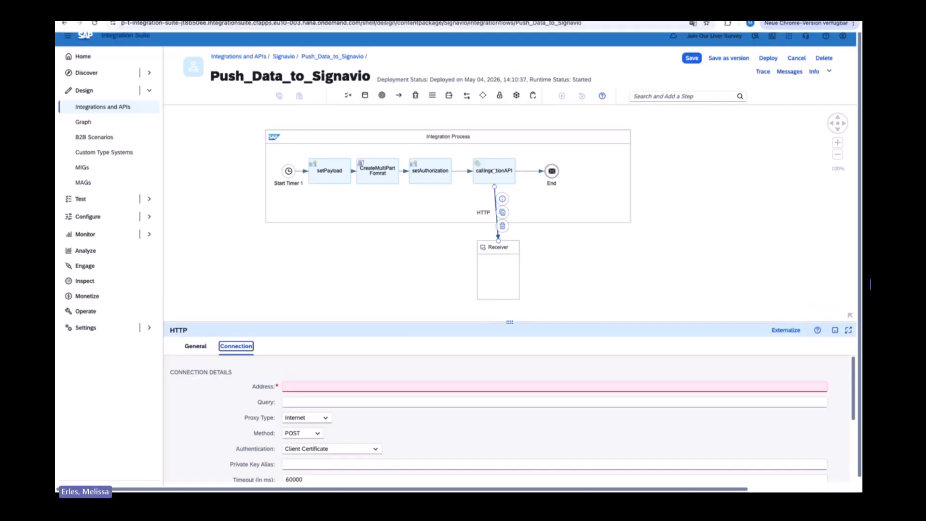
left_click(329, 21)
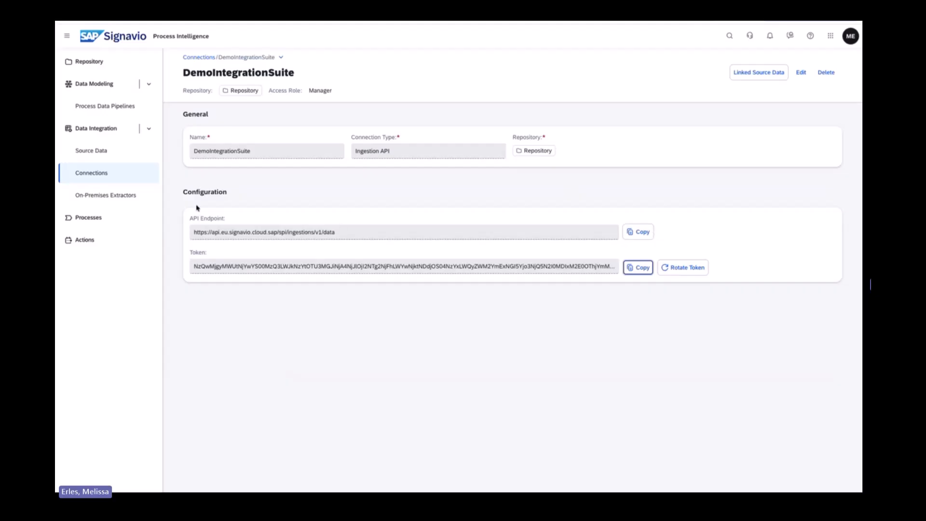
left_click(637, 233)
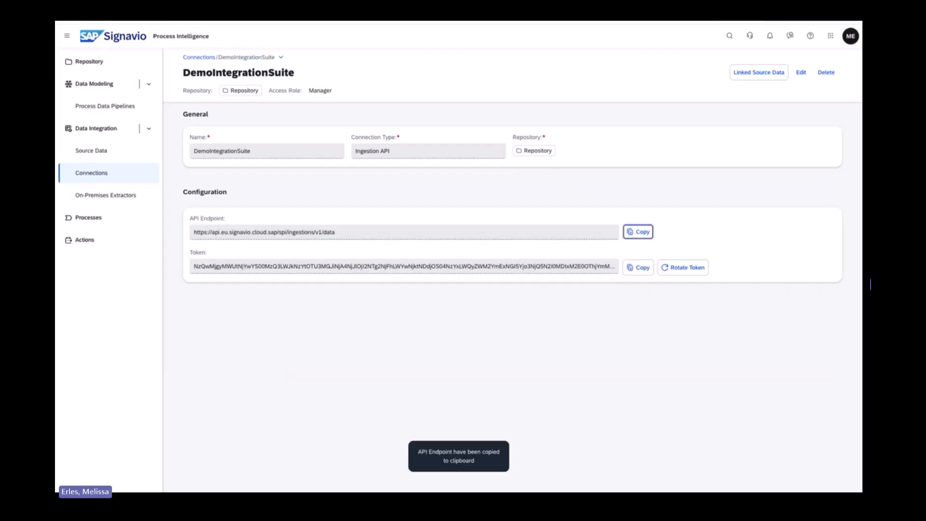
key("ctrl+Tab")
left_click(306, 387)
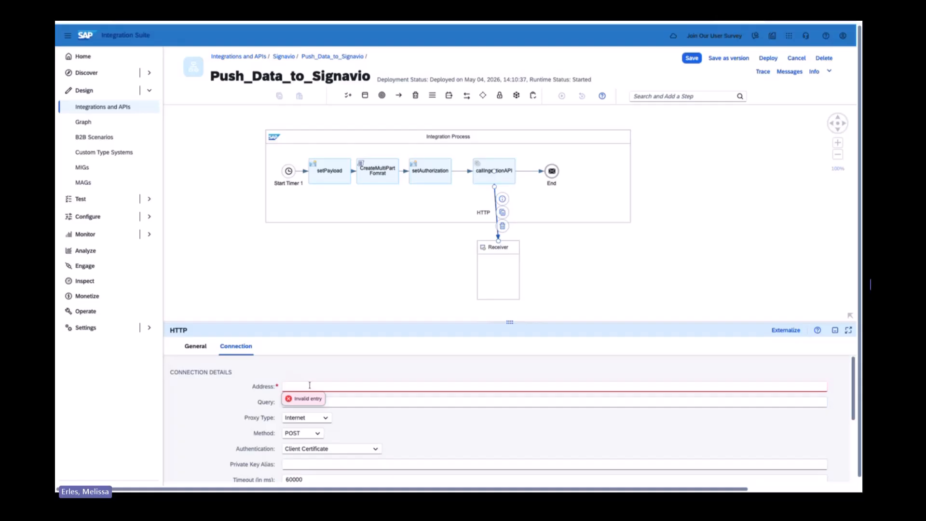
key("ctrl+v")
left_click(378, 430)
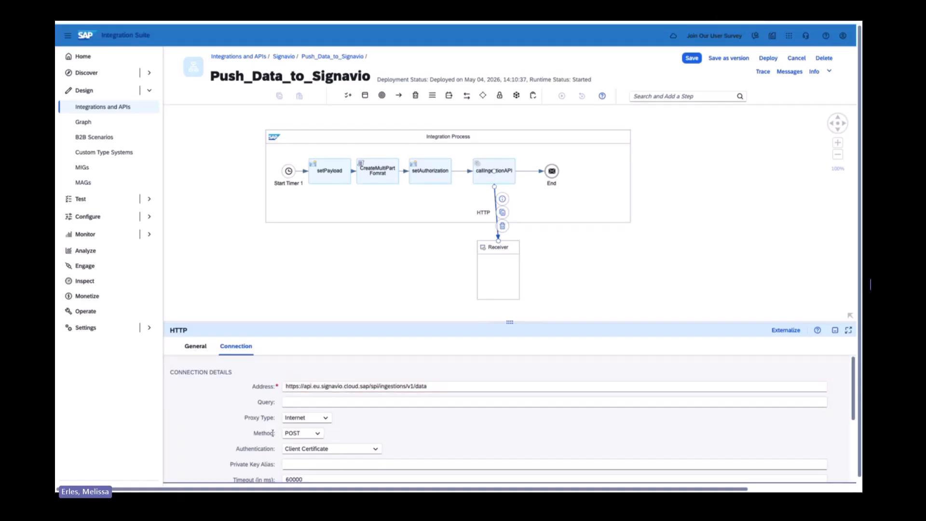
Set the HTTP connection's authentication to None.
left_click_drag(456, 320, 455, 279)
left_click(374, 405)
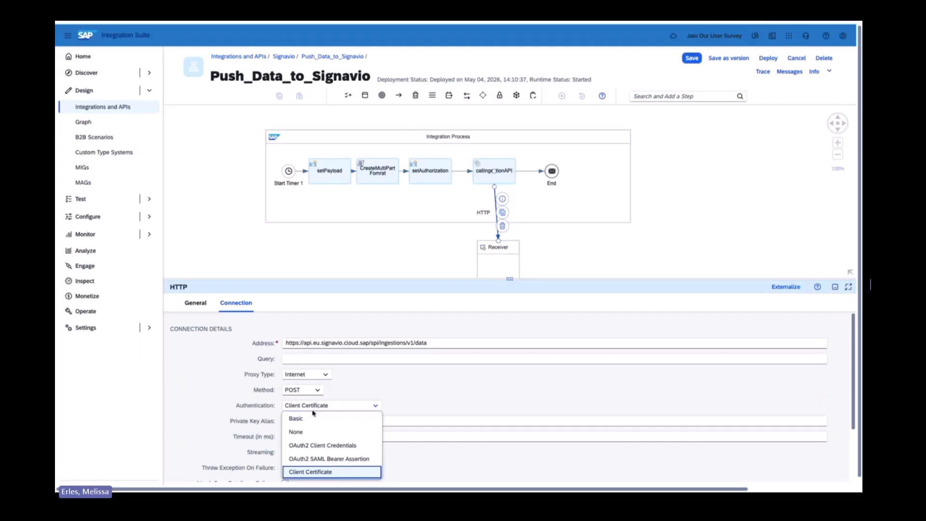
left_click(345, 431)
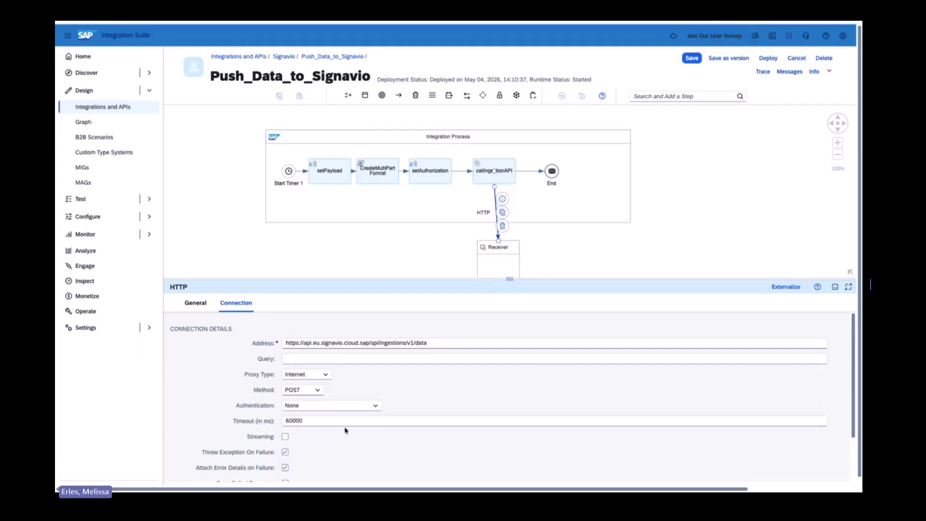
Enter Authorization as the request header of the HTTP connection.
left_click_drag(439, 279, 446, 251)
scroll(371, 423, "down", 1)
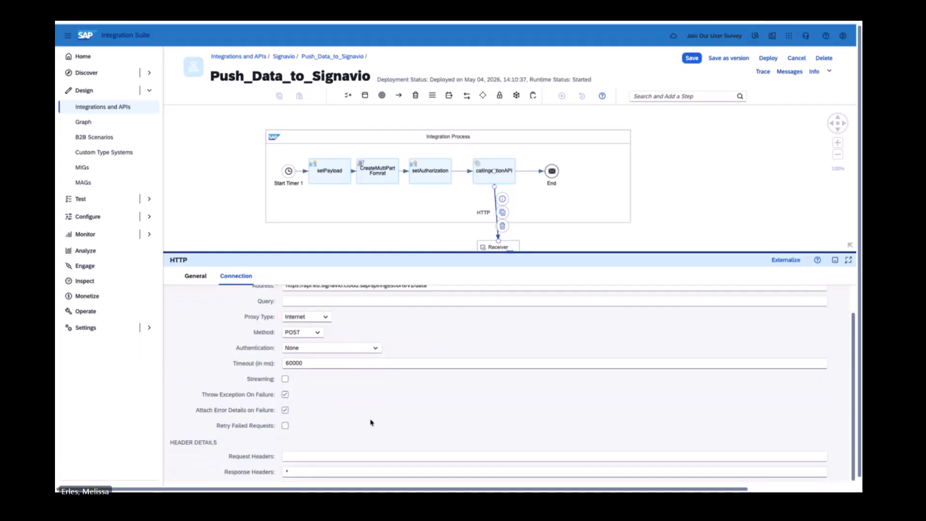
left_click(310, 455)
type("Au")
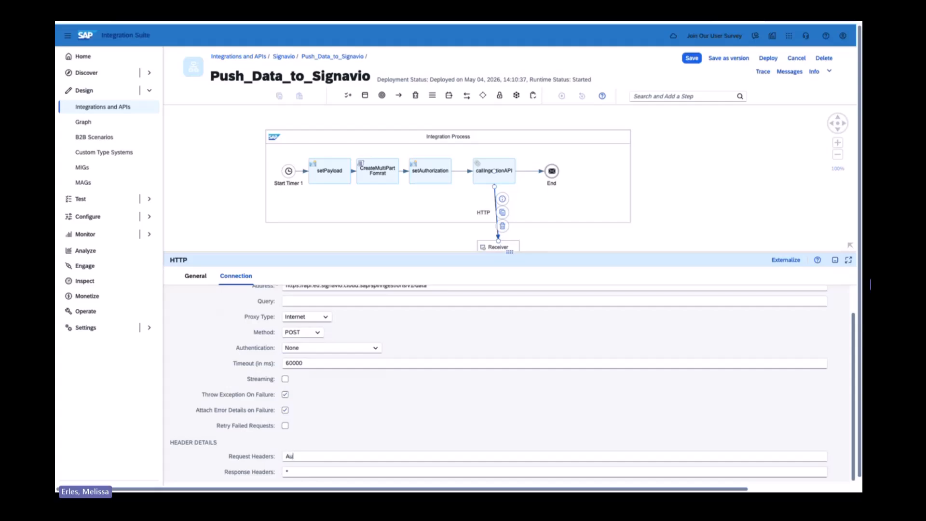
type("thorization")
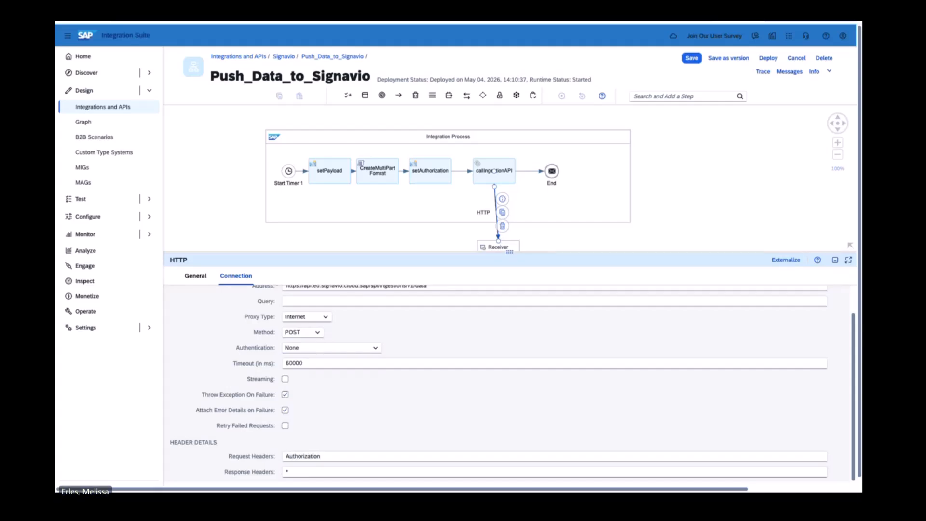
Save Push_Data_to_Signavio and deploy it on the Cloud Integration runtime profile.
left_click(692, 58)
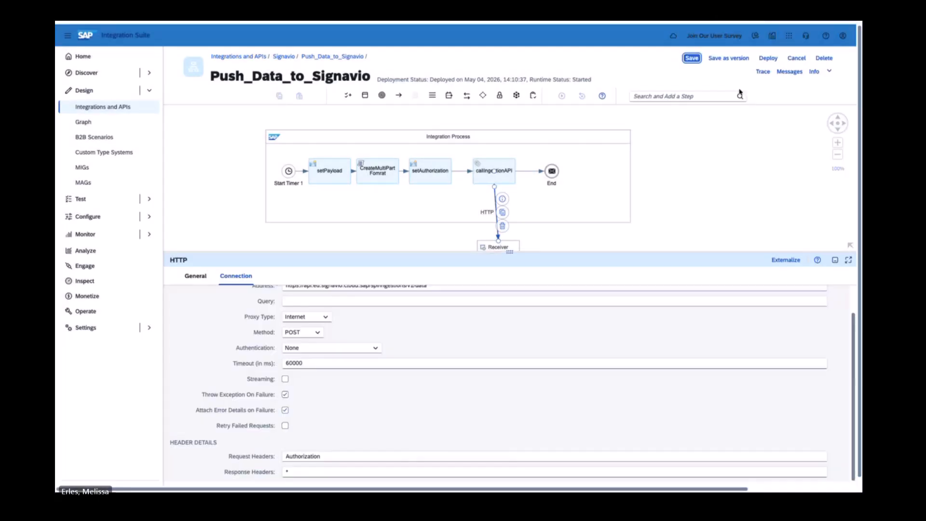
left_click(765, 59)
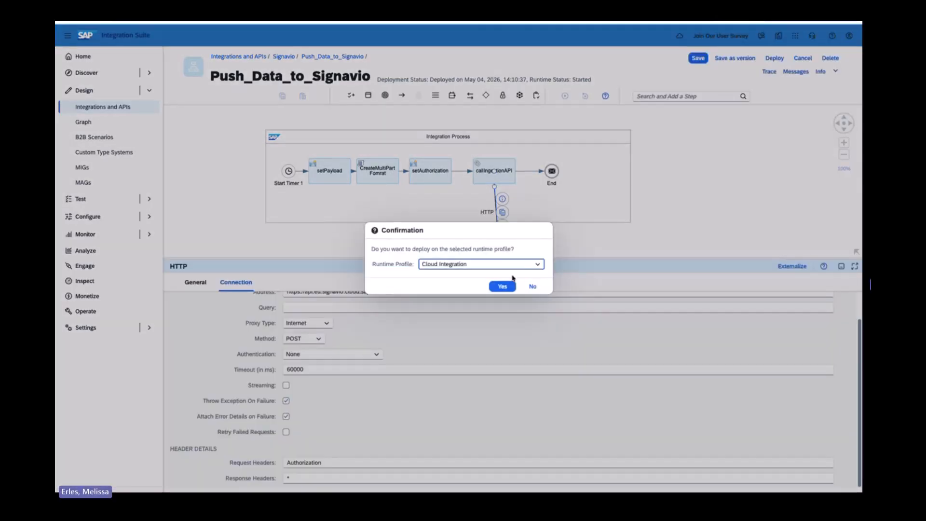
left_click(504, 285)
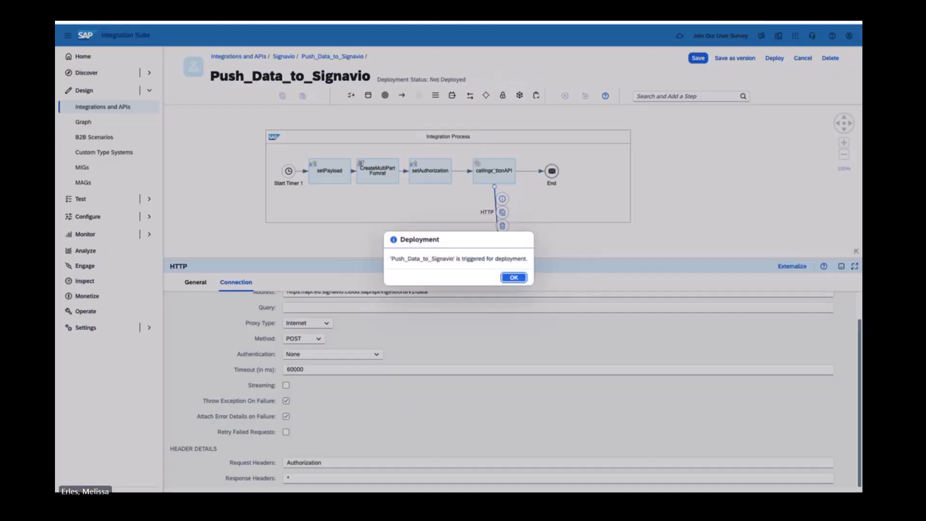
left_click(514, 278)
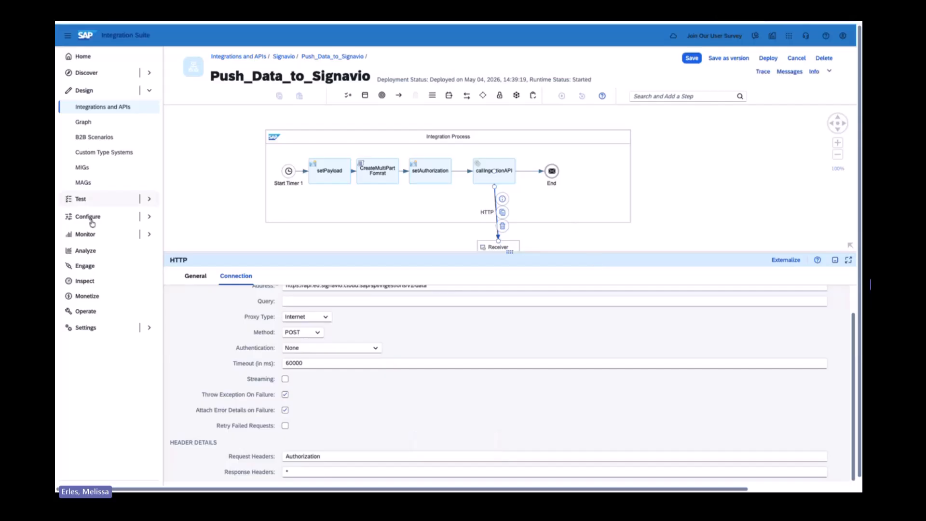
Check the latest Push_Data_to_Signavio message in the message processing monitor for all artifacts of the past hour.
left_click(84, 235)
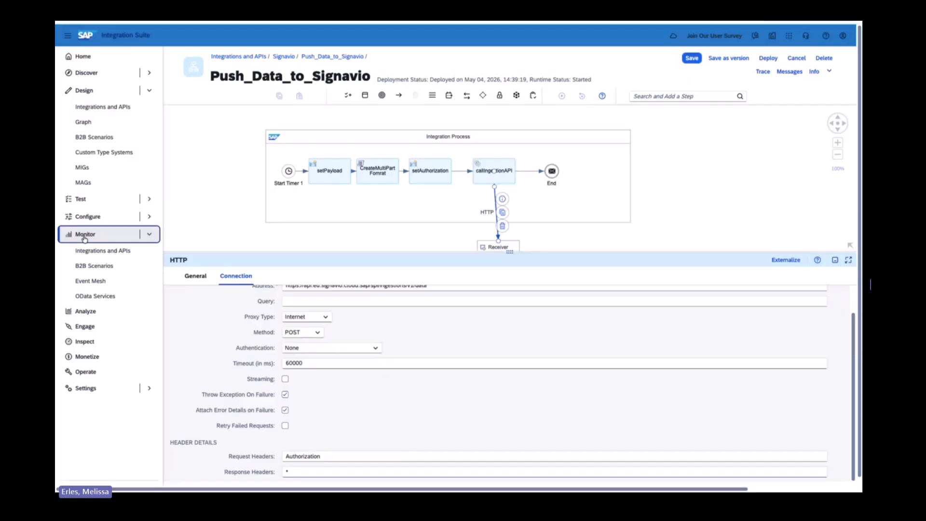
left_click(94, 251)
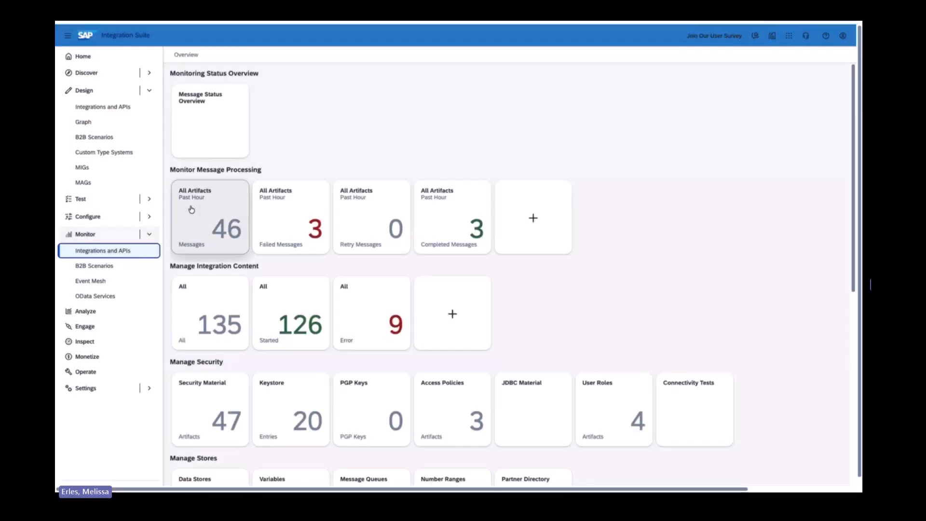
left_click(196, 206)
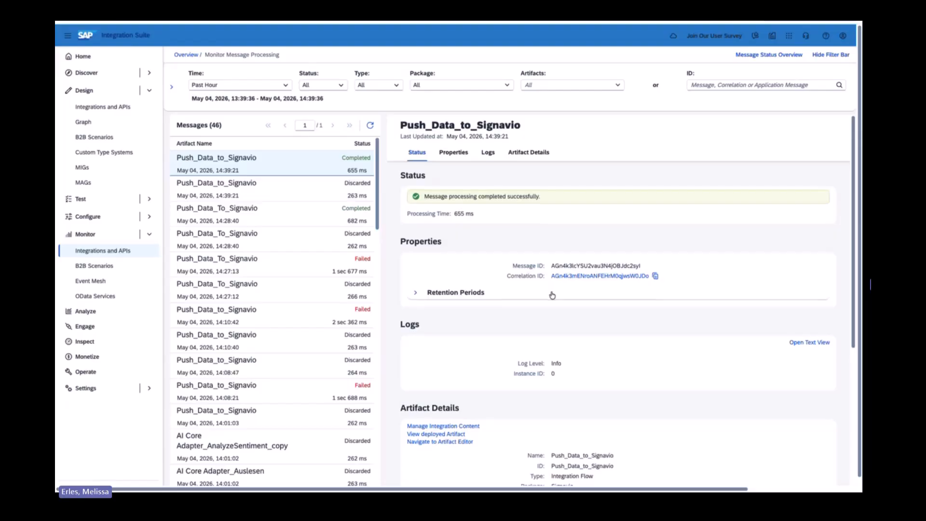
scroll(554, 299, "down", 1)
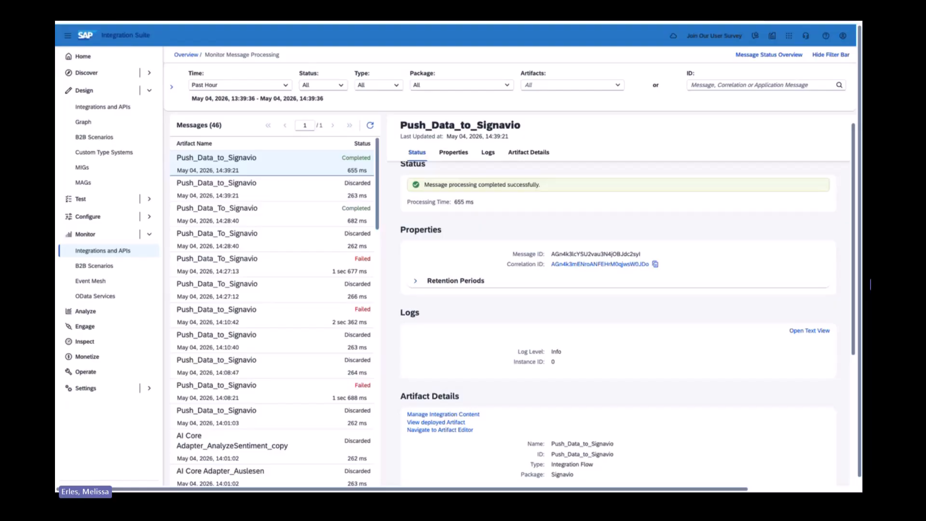
Switch to SAP Signavio and examine the DemoIntegrationSuite source data's ingested tables and logs.
key("ctrl+Tab")
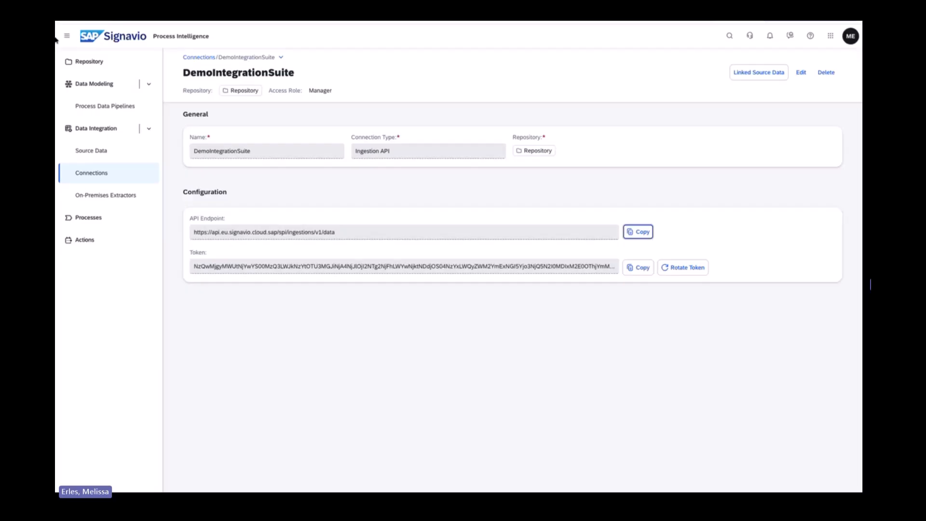
left_click(84, 150)
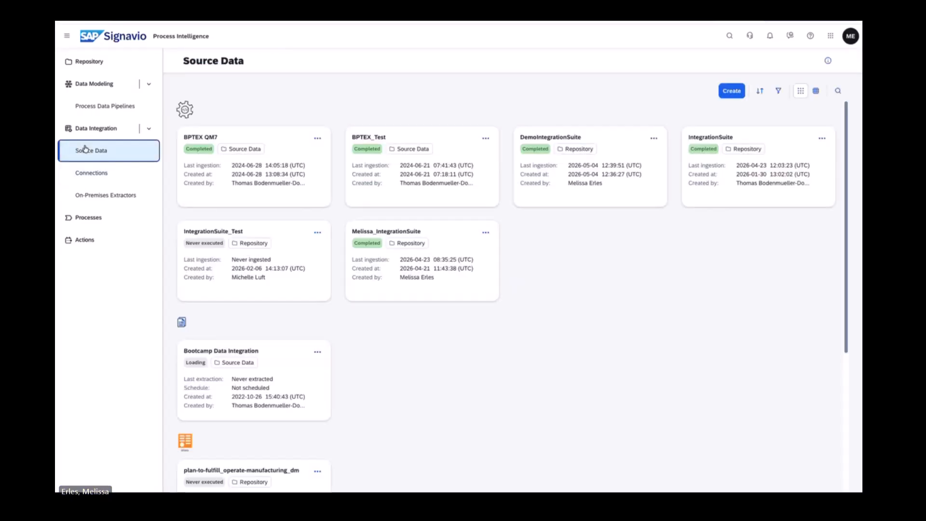
left_click(91, 173)
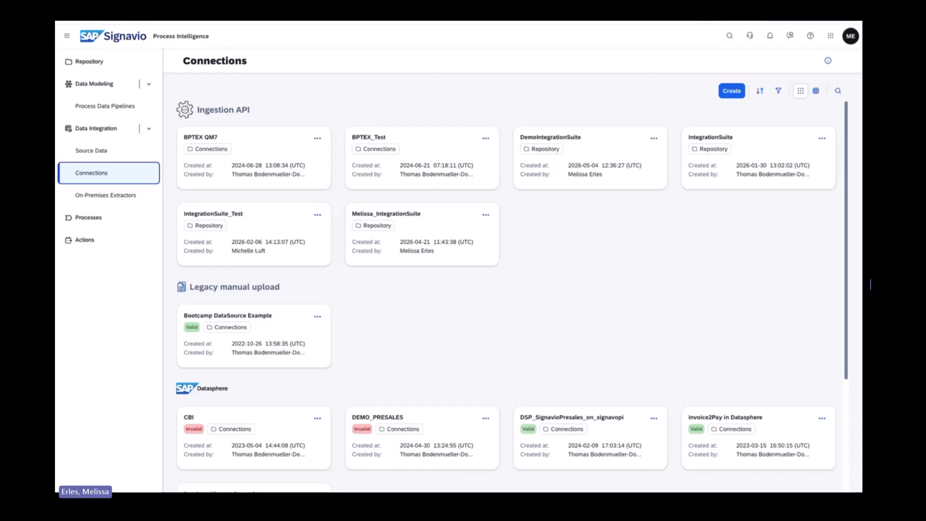
left_click(92, 151)
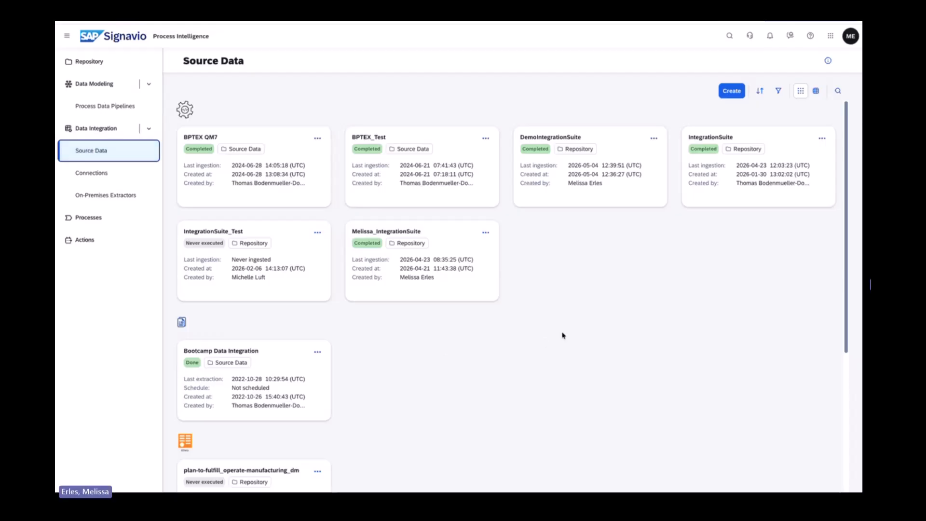
left_click(563, 174)
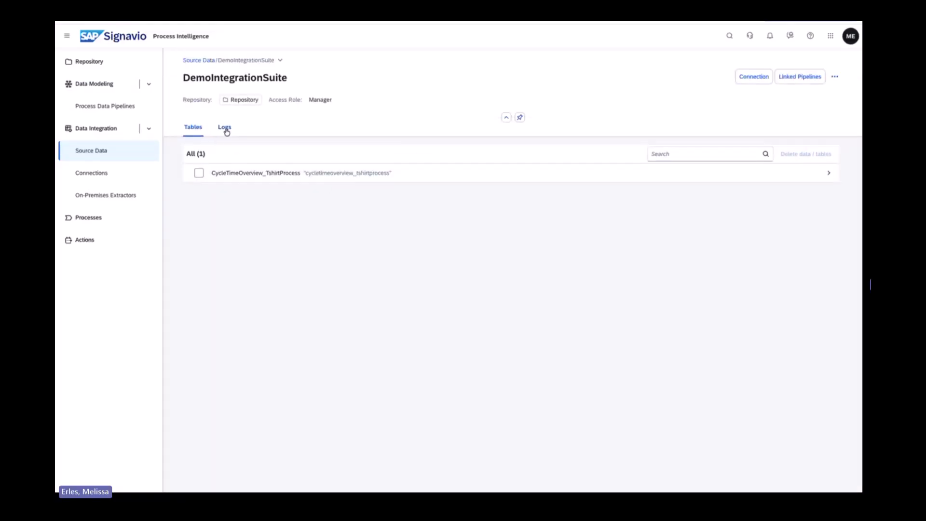
left_click(225, 128)
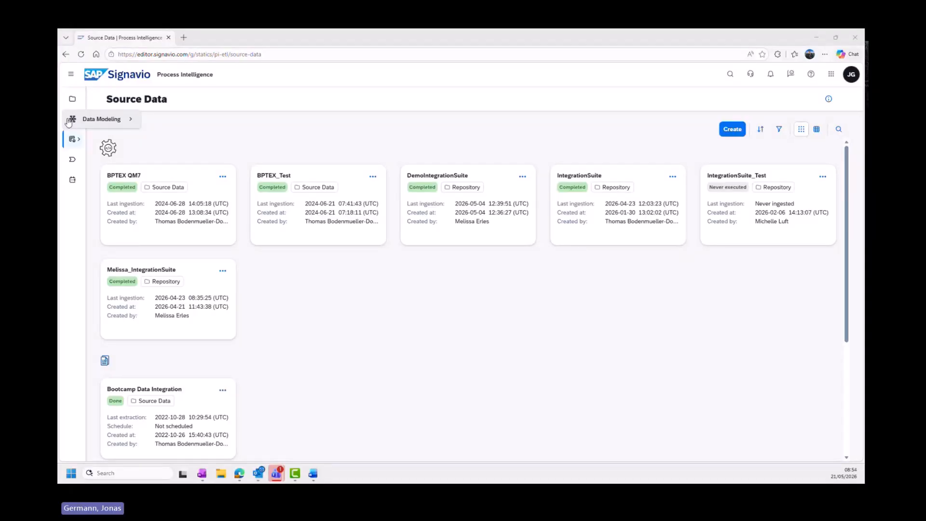
Start a new process data pipeline and name it Integration Suite Demo 1.
left_click(69, 122)
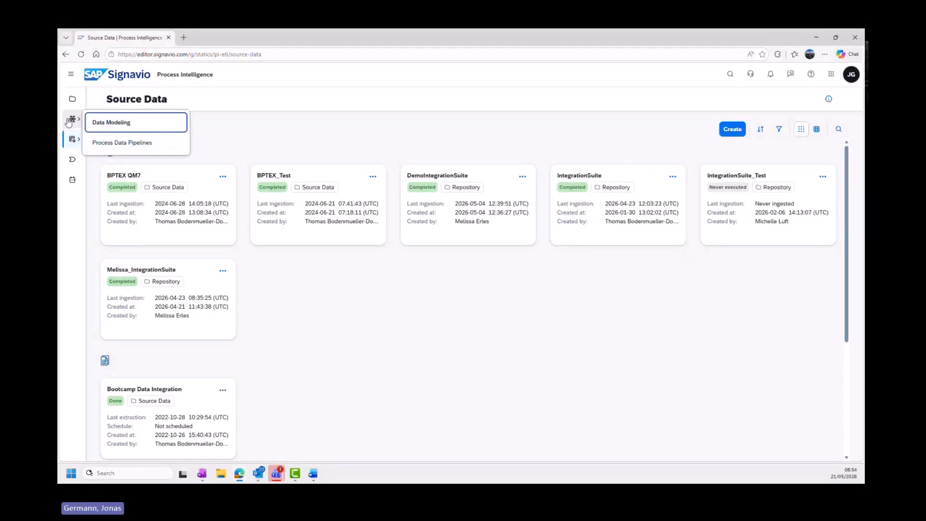
left_click(123, 145)
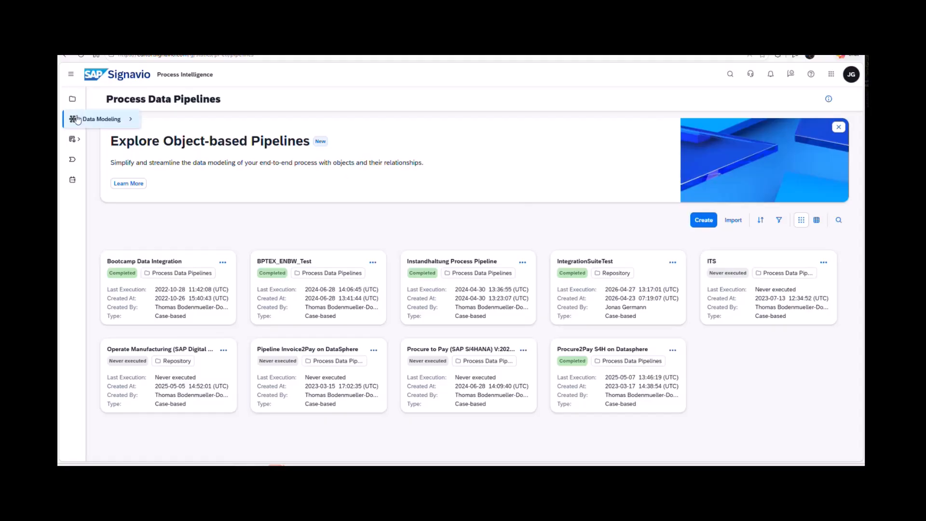
left_click(704, 220)
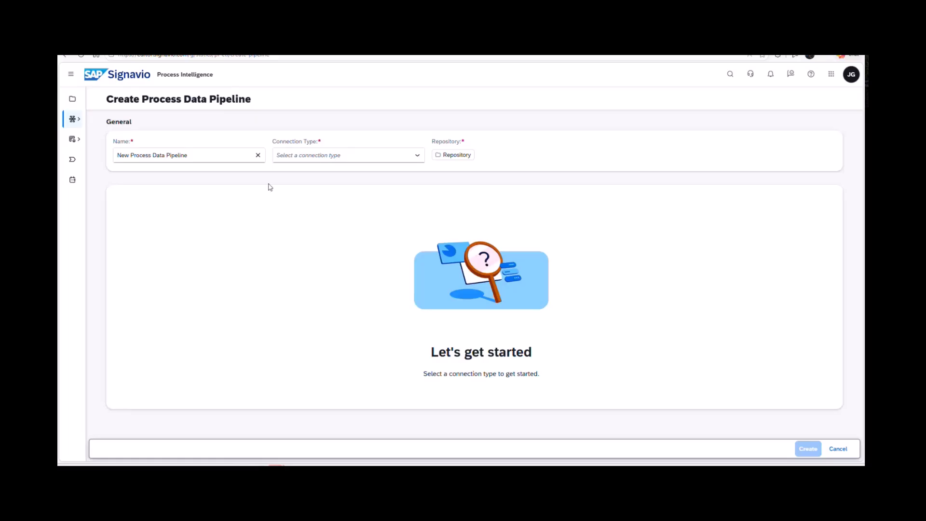
triple_click(251, 160)
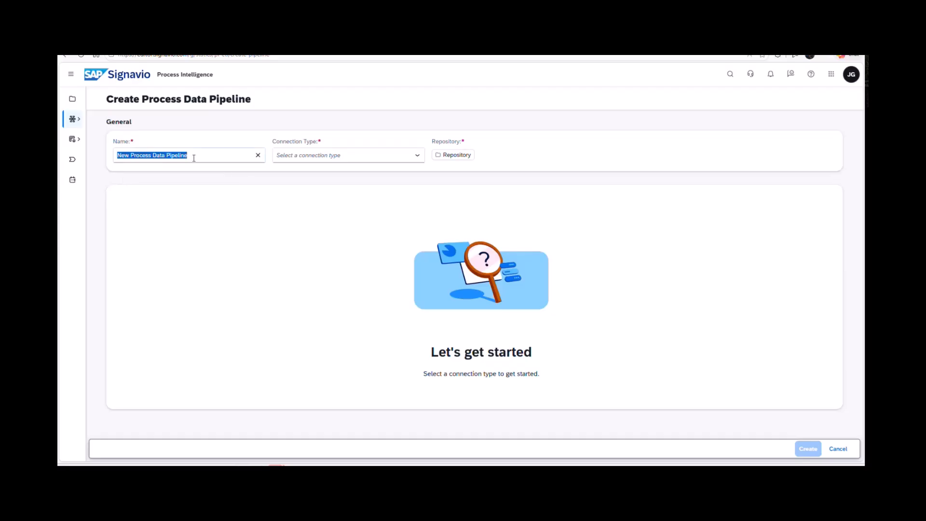
left_click_drag(206, 156, 158, 153)
left_click_drag(157, 152, 68, 137)
type("Integration Suite Demo 1")
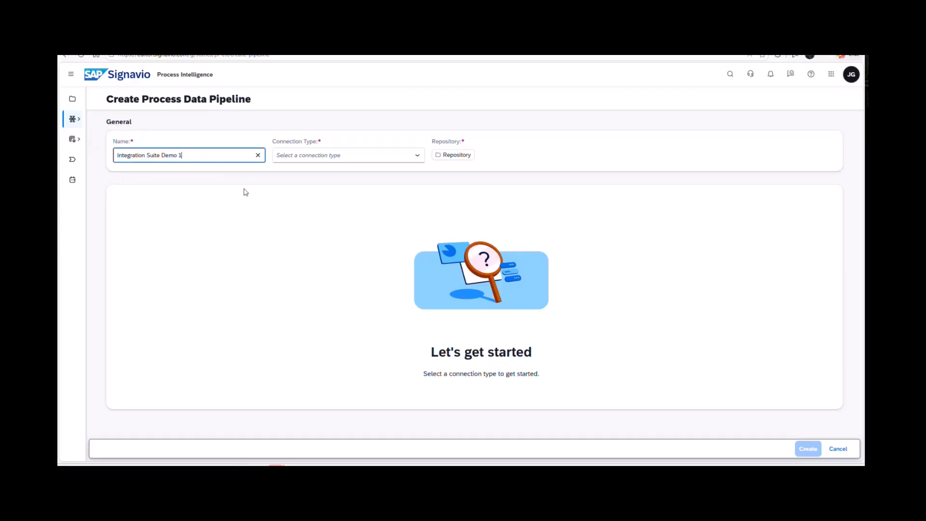
Set the pipeline's connection type to Ingestion API and choose the blank template with the case-based type.
left_click(418, 155)
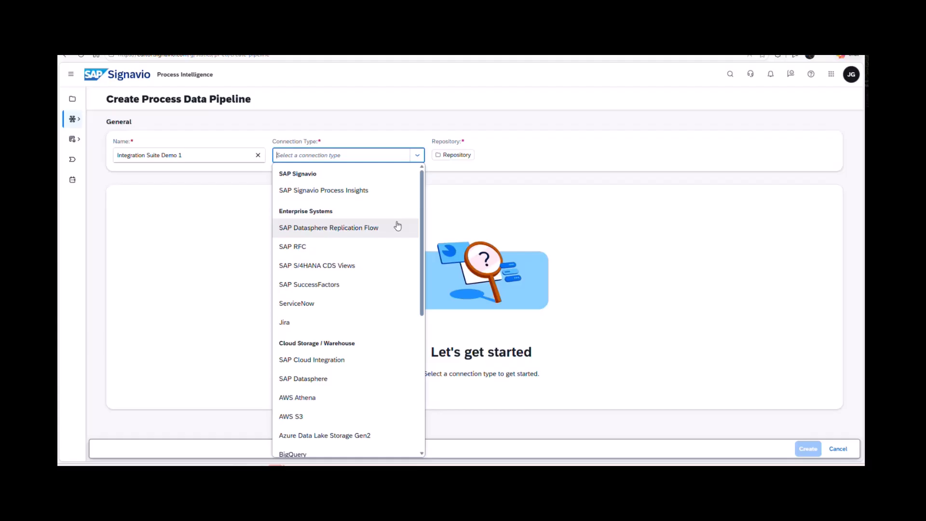
scroll(397, 225, "down", 6)
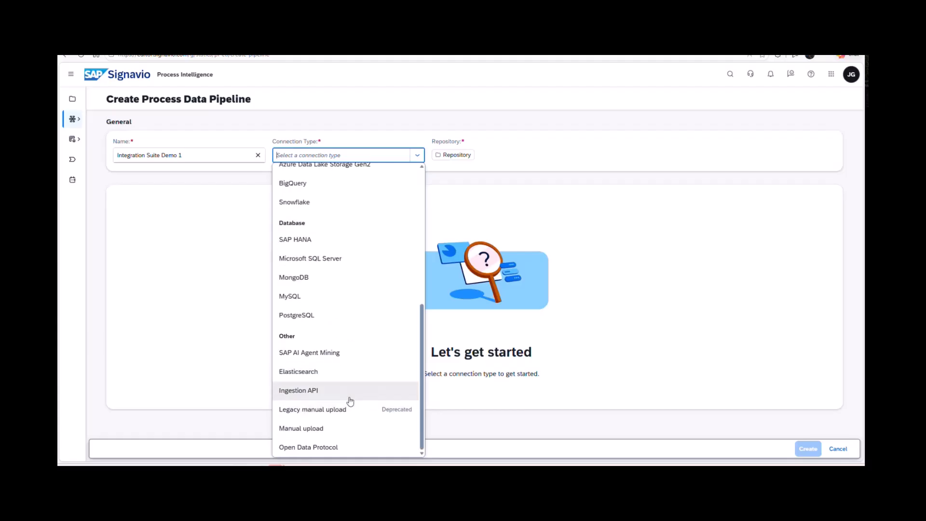
left_click(349, 398)
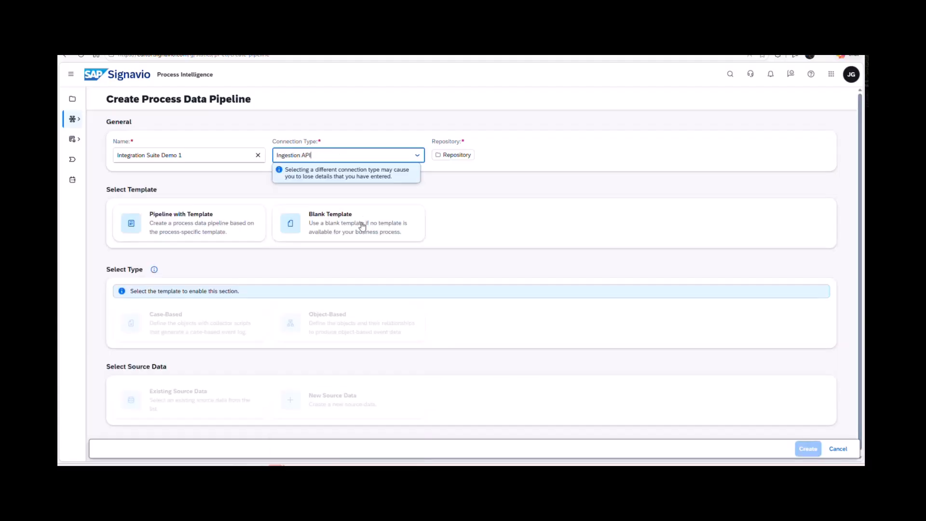
left_click(362, 226)
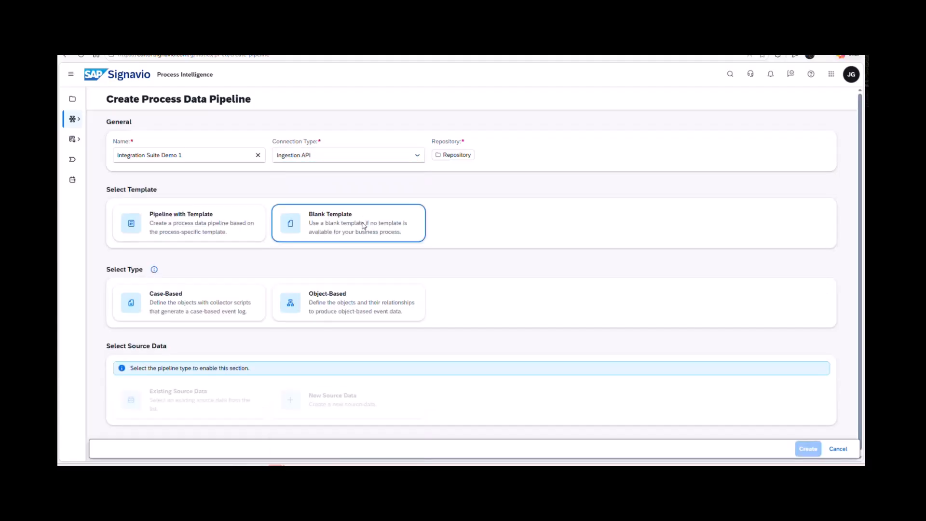
left_click(181, 308)
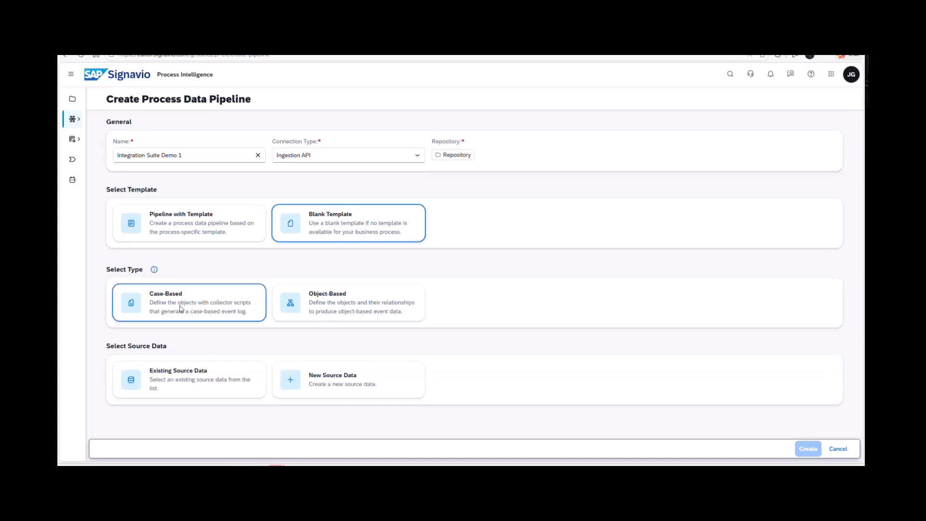
Choose DemoIntegrationSuite as the existing source data and create the pipeline.
left_click(207, 376)
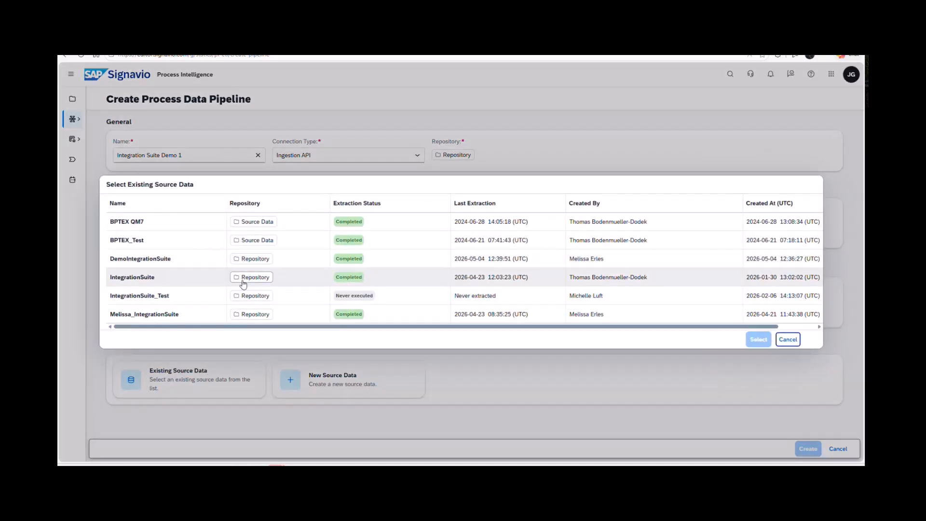
left_click(195, 263)
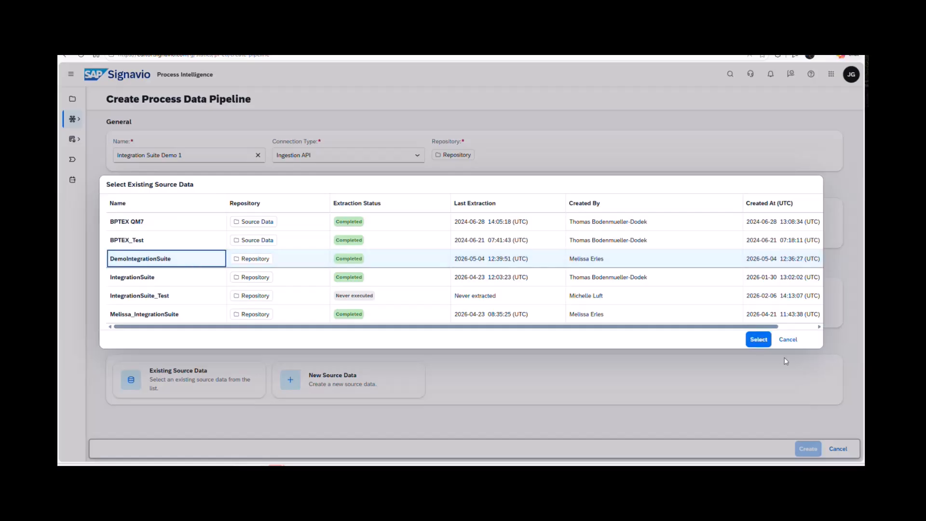
left_click(753, 341)
scroll(529, 355, "down", 2)
scroll(526, 357, "up", 1)
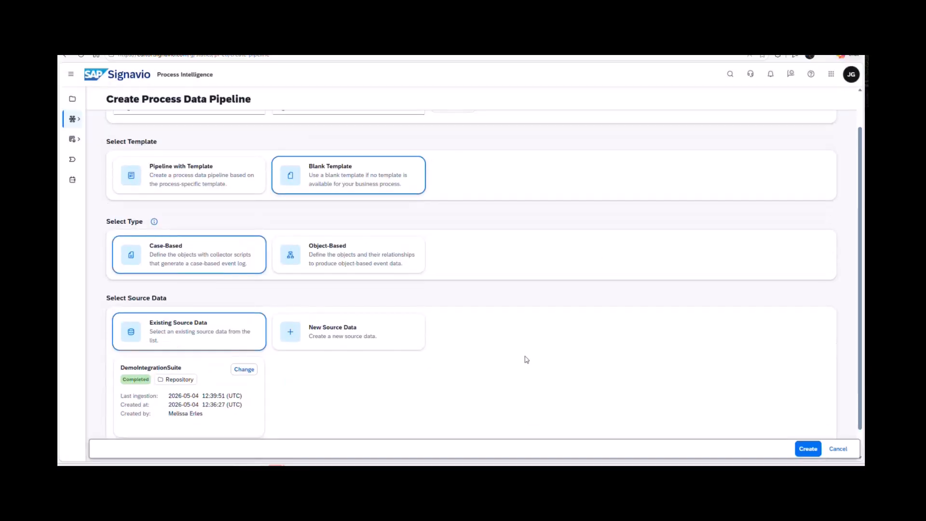
left_click(805, 454)
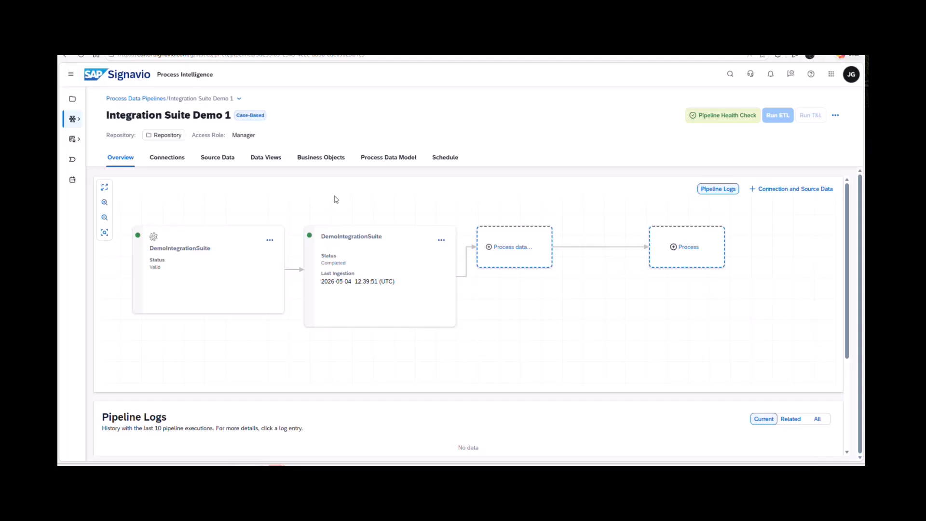
Create a business object named Tshirt Order in the Integration Suite Demo 1 pipeline.
left_click(326, 158)
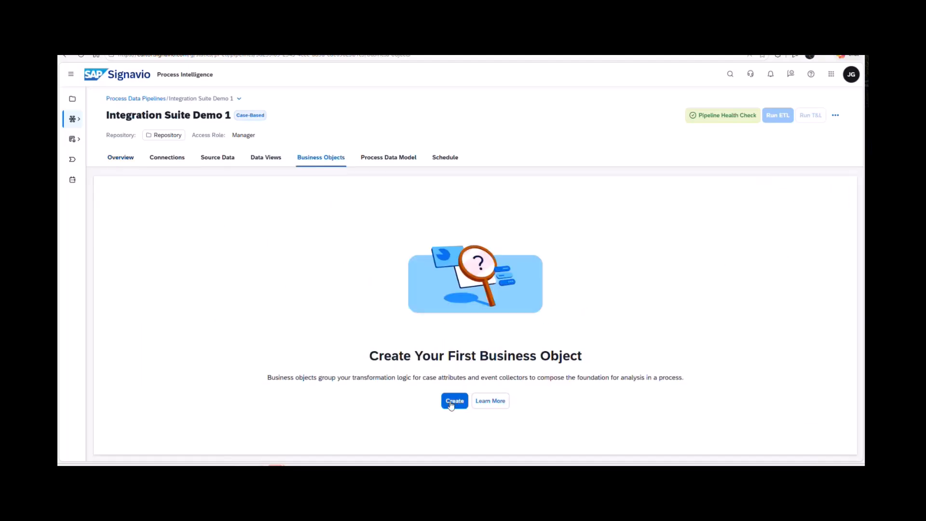
left_click(454, 401)
type("Business Objects")
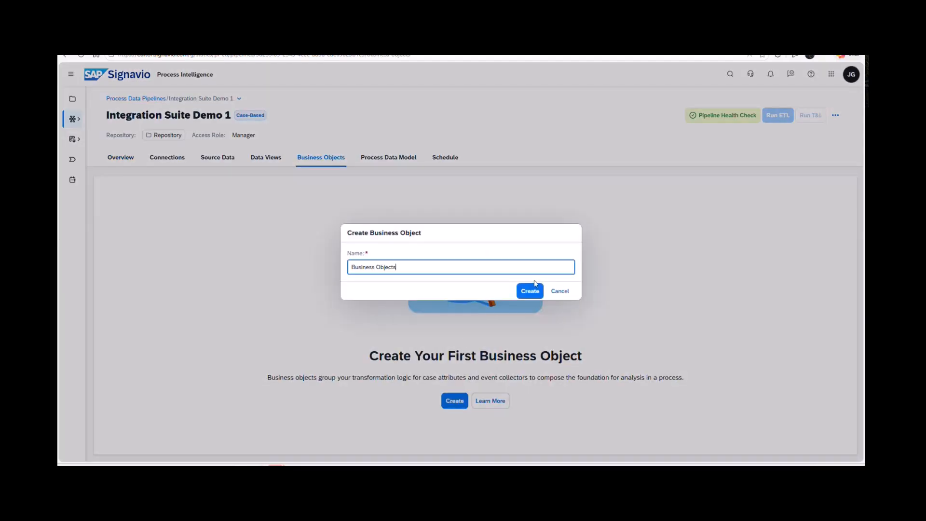
key("ctrl+a")
key("BackSpace")
type("Tshirt Order")
left_click(520, 294)
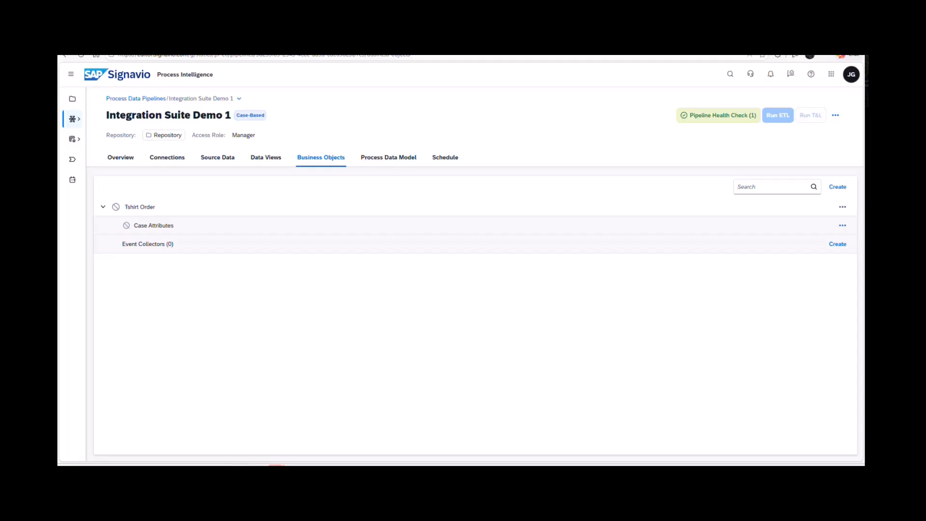
Insert the Case Attributes query selecting distinct case_id as c_caseid from cycletimeoverview_tshirtprocess where case_id is not null, and save it.
left_click(160, 228)
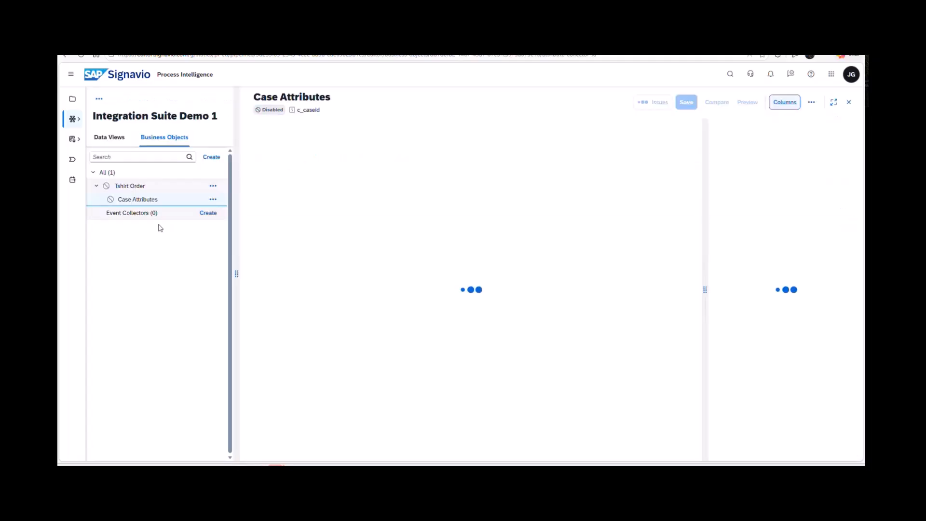
left_click(438, 198)
type("SELECT DISTINCT     \"case_id\" AS c_caseid FROM \"cycletimeoverview_tshirtprocess\" WHERE \"case_id\" IS NOT NULL")
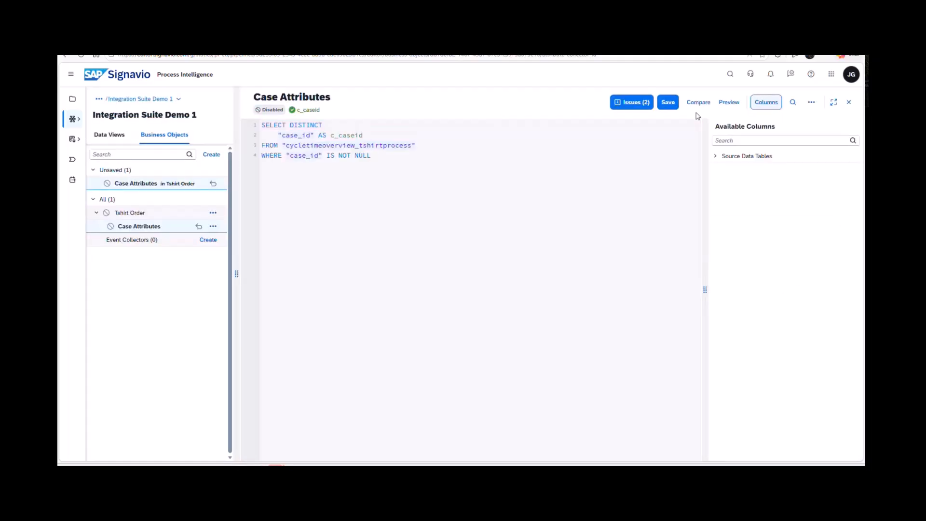
left_click(668, 103)
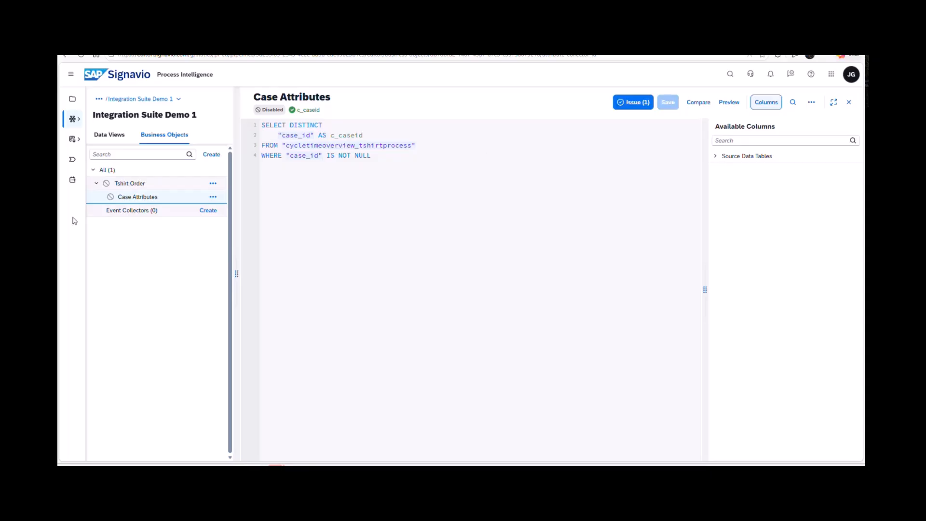
Create an event collector named Tshirt Event Created under the Tshirt Order business object.
left_click(128, 213)
left_click(207, 211)
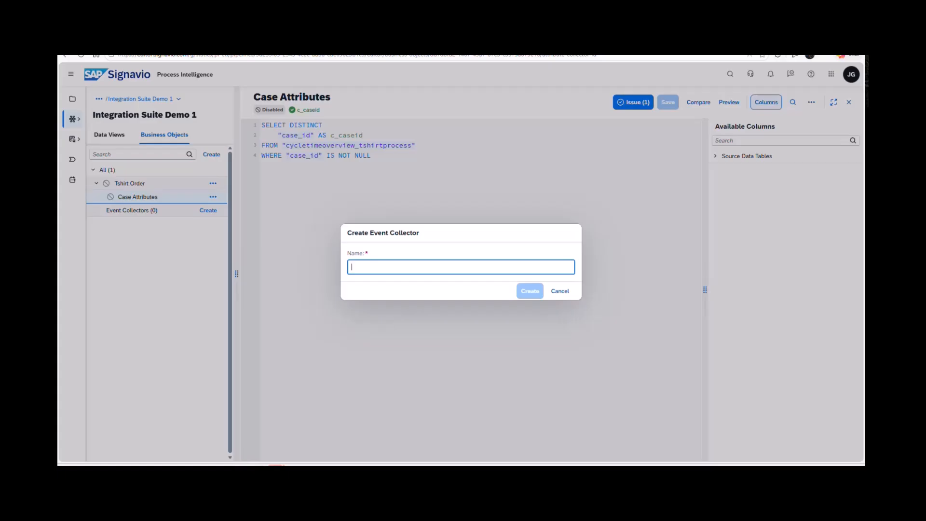
left_click(538, 271)
type("Tshirt Event Created")
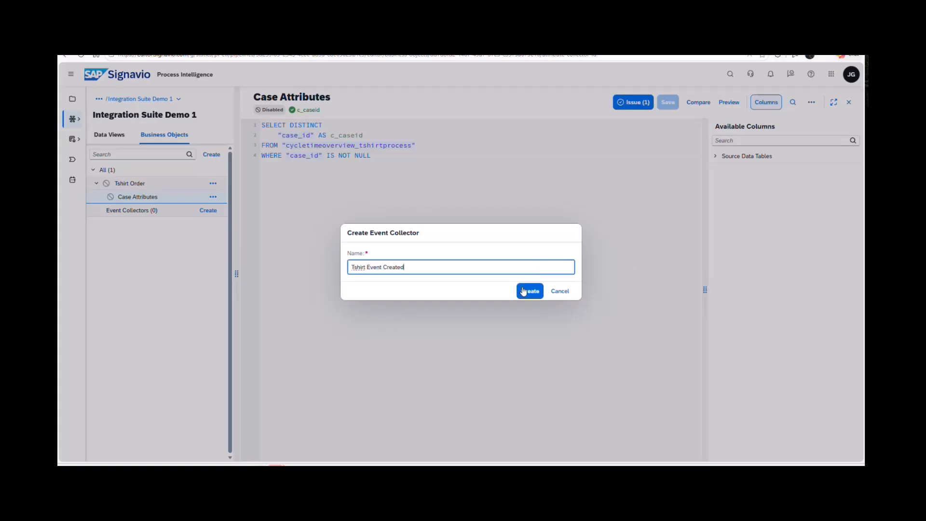
left_click(524, 292)
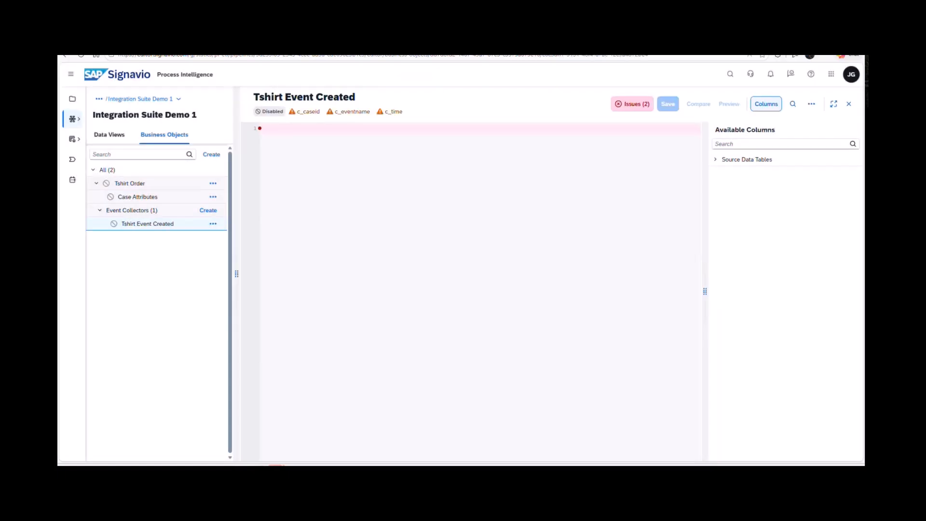
left_click(289, 128)
key("ctrl+v")
left_click(668, 103)
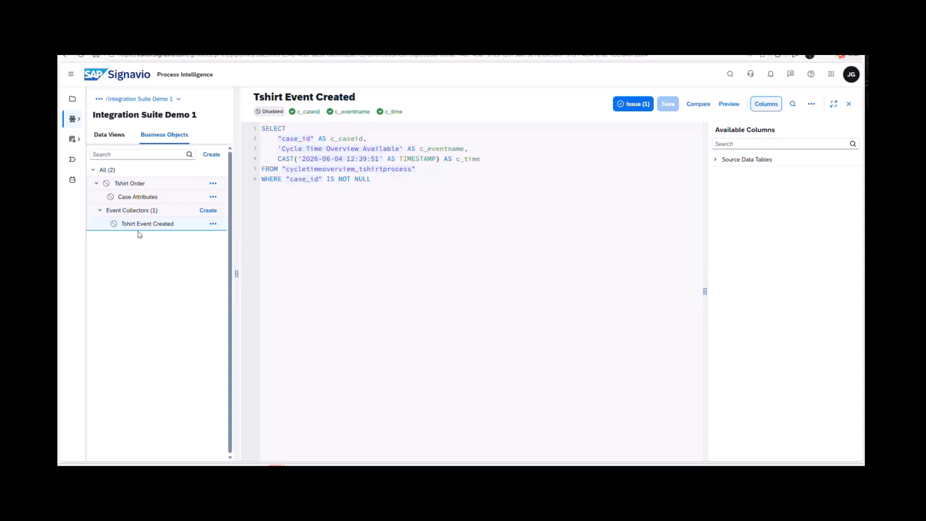
Enable the Tshirt Order business object and return to the Integration Suite Demo 1 pipeline page.
left_click(213, 185)
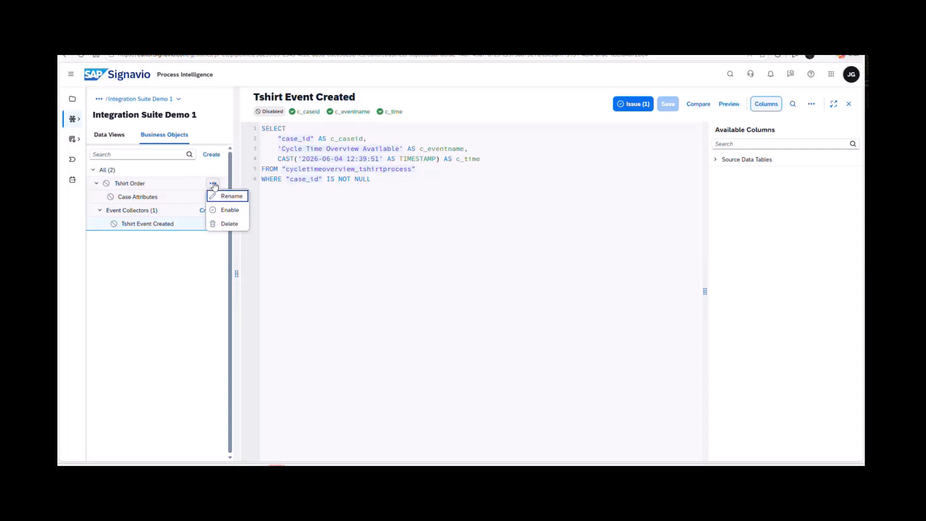
left_click(231, 215)
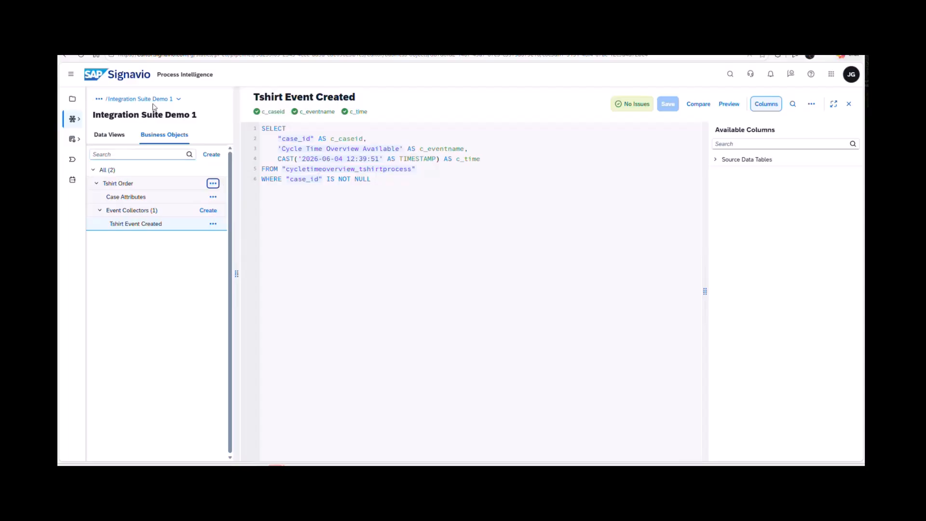
left_click(178, 100)
left_click(140, 99)
left_click(342, 166)
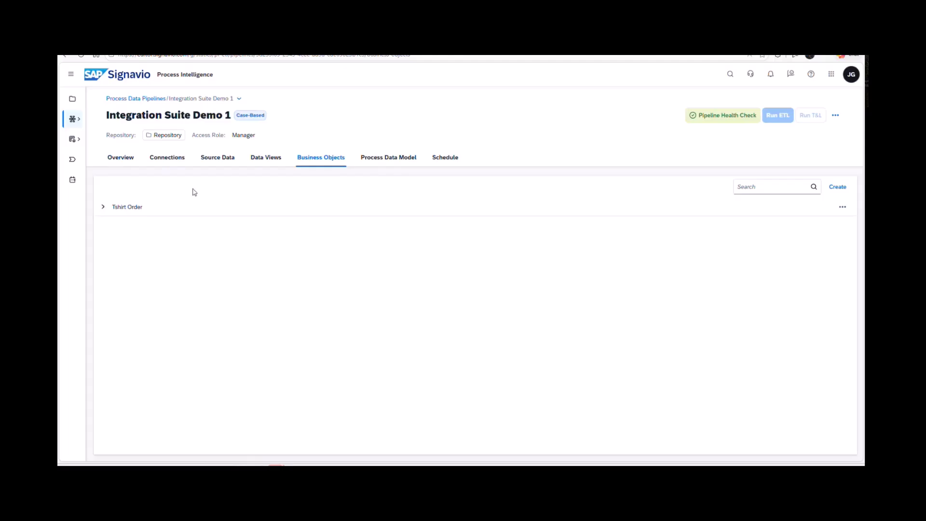
Examine the event log's case level and event level attributes in the process data model.
left_click(401, 158)
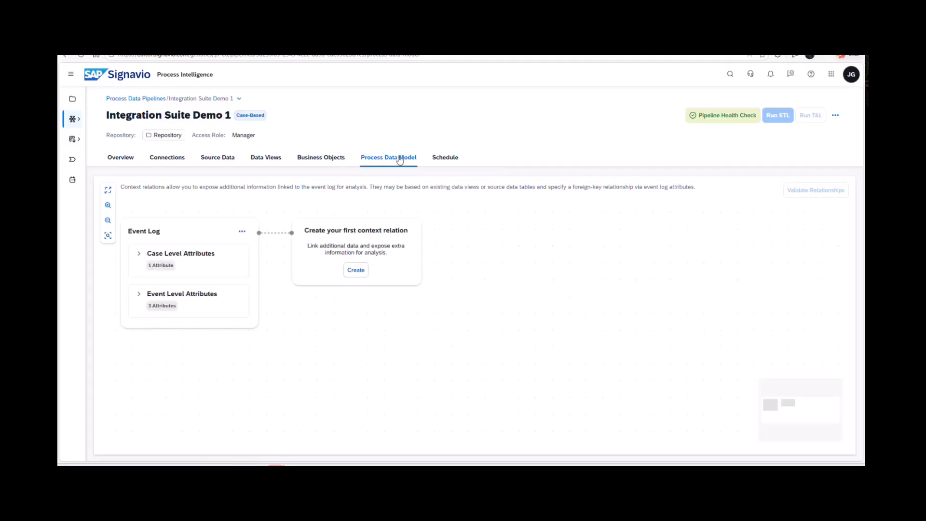
left_click(139, 253)
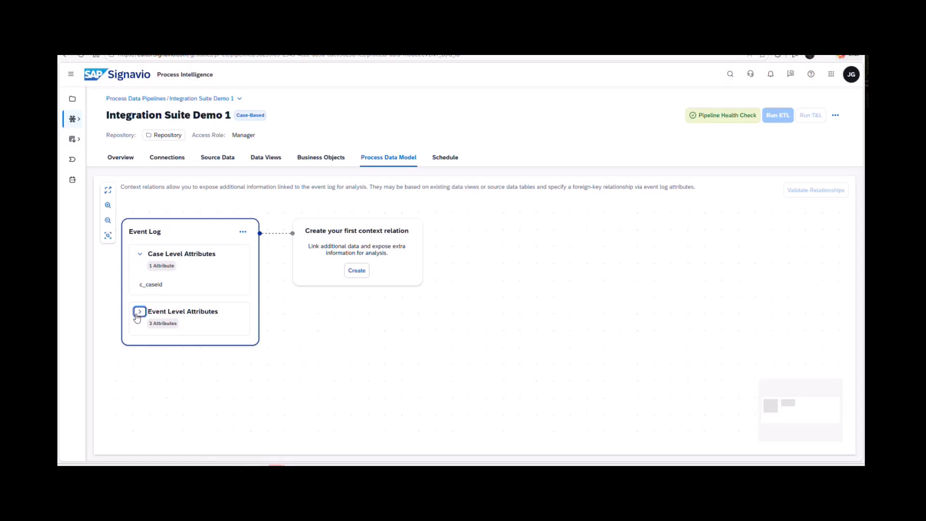
left_click(140, 312)
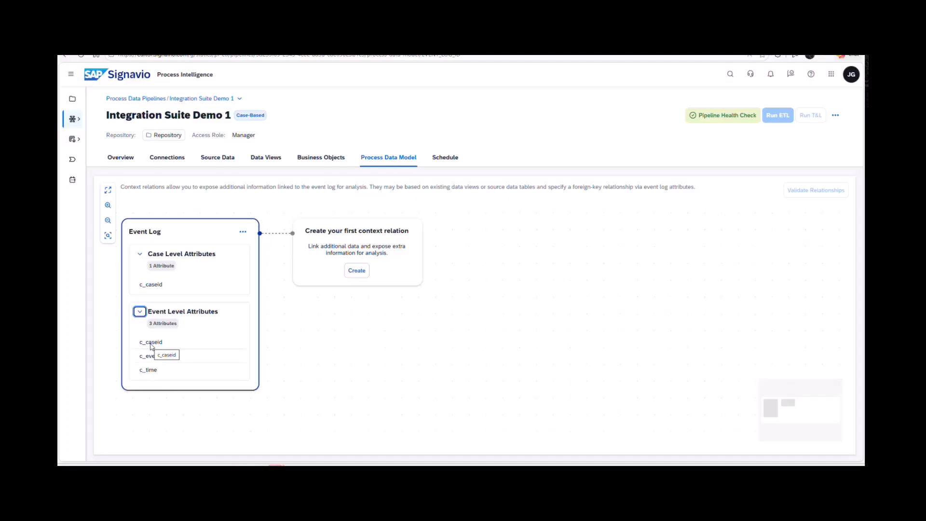
Link the pipeline to the process Tshirt Process 1.0 from the pipeline overview.
left_click(124, 163)
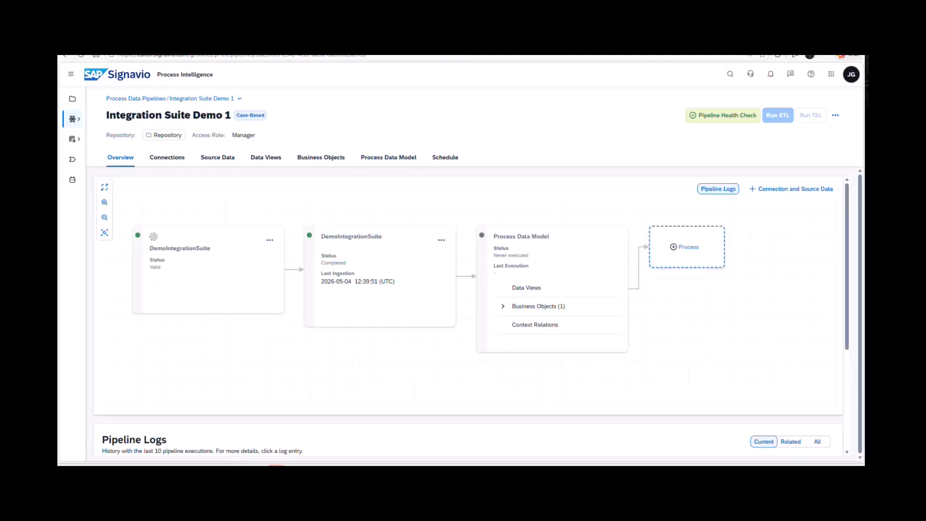
left_click(698, 251)
left_click(573, 258)
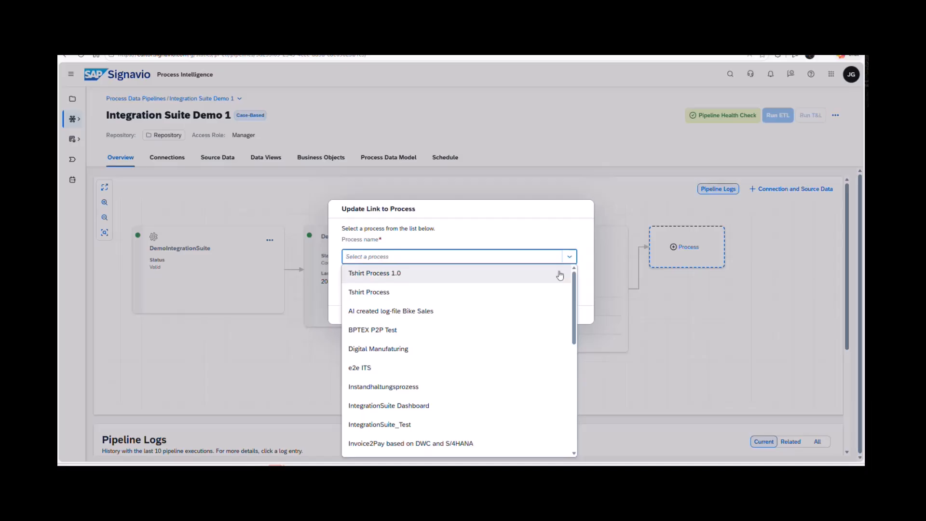
left_click(560, 275)
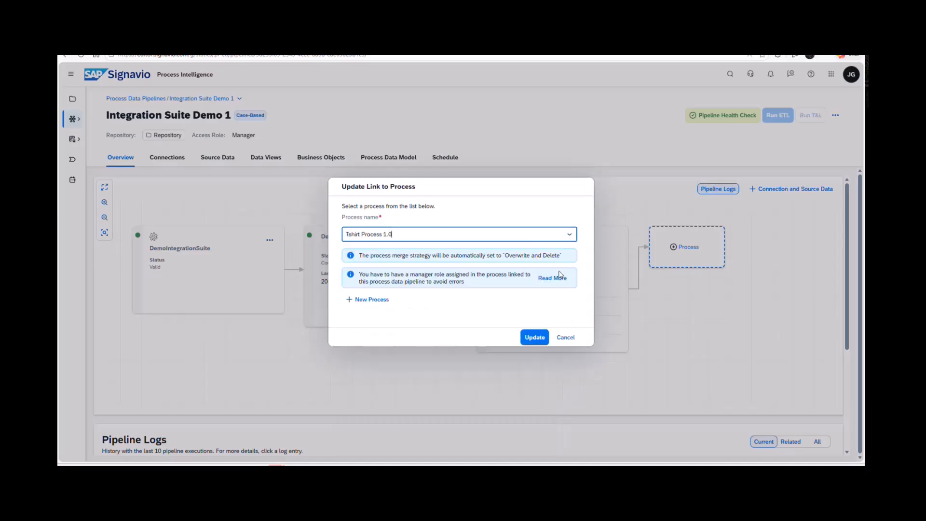
left_click(535, 339)
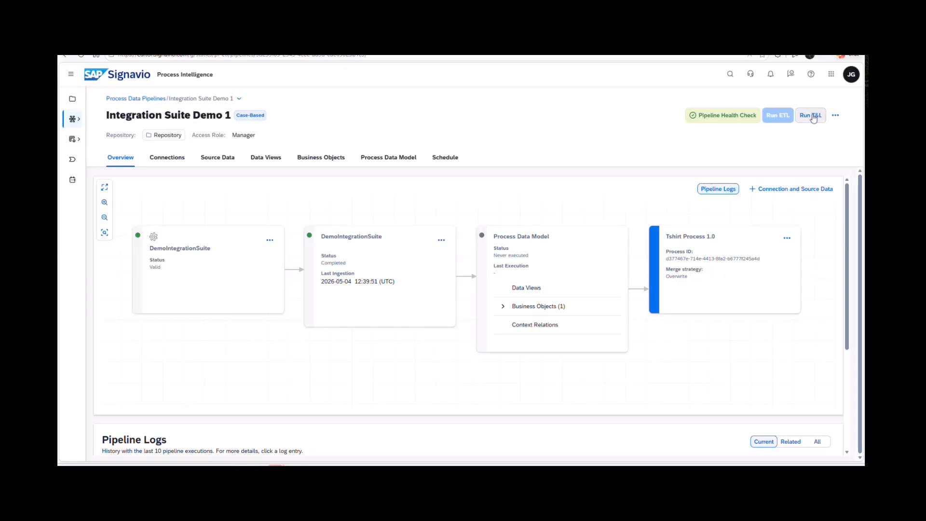
Run the transformation and load of the Integration Suite Demo 1 pipeline.
scroll(769, 242, "up", 2)
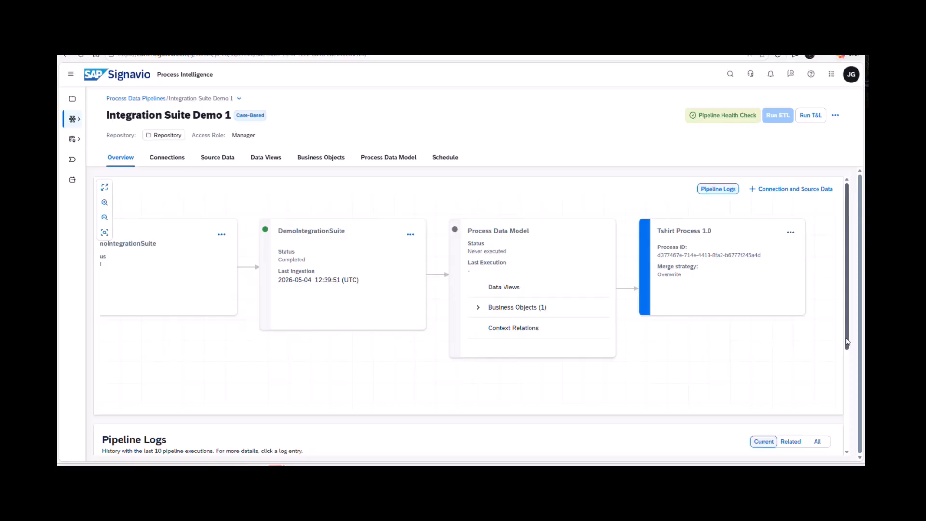
scroll(847, 342, "down", 3)
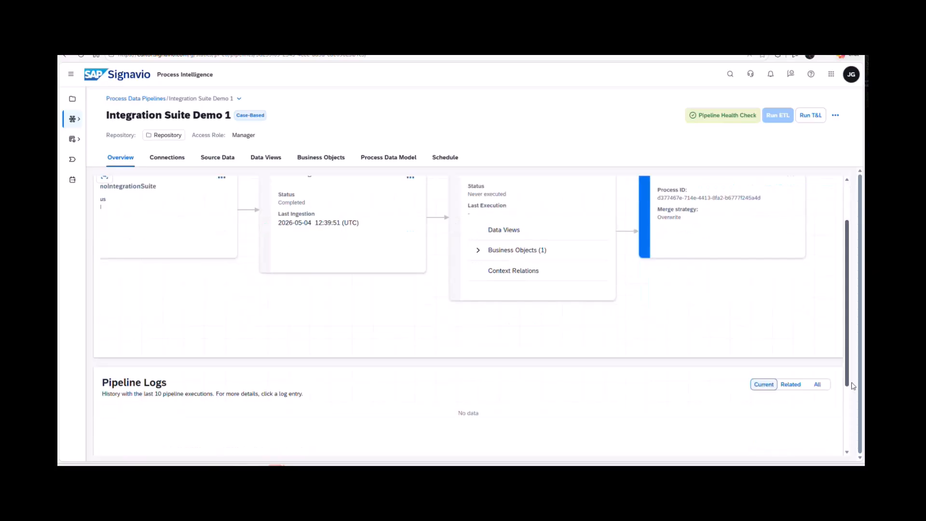
left_click(819, 117)
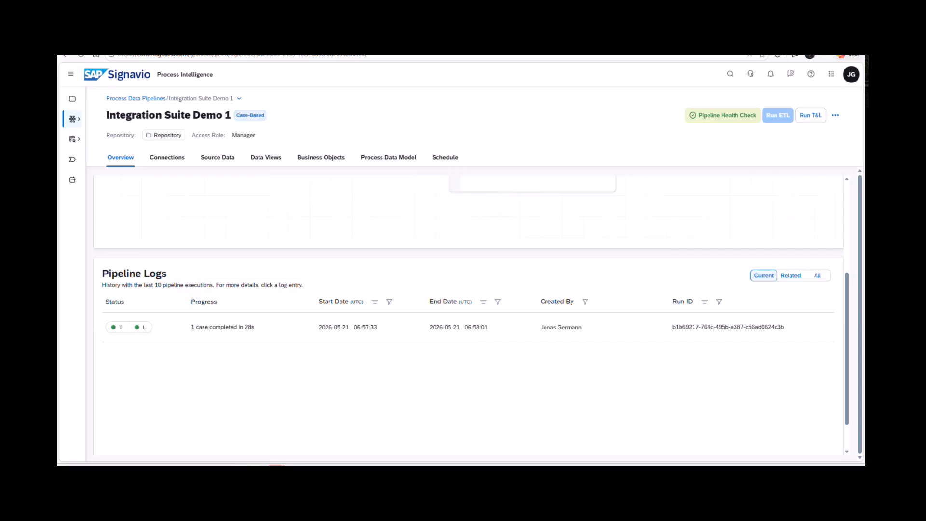
Examine the transformation steps and event log load details of the latest pipeline run.
left_click(212, 328)
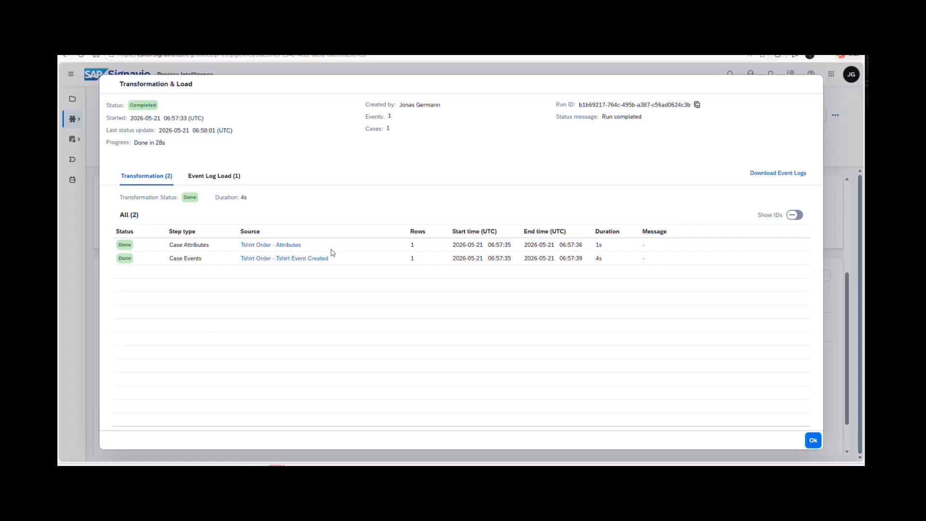
left_click(216, 177)
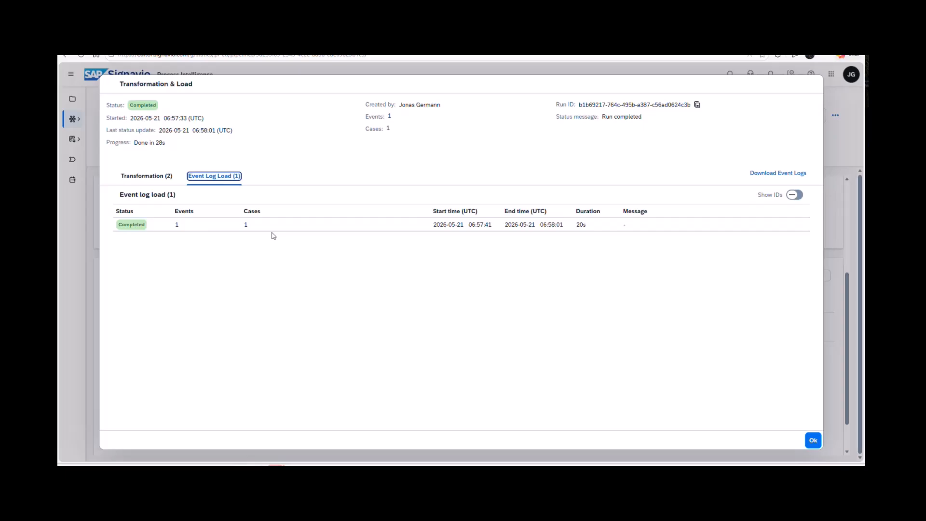
left_click(146, 177)
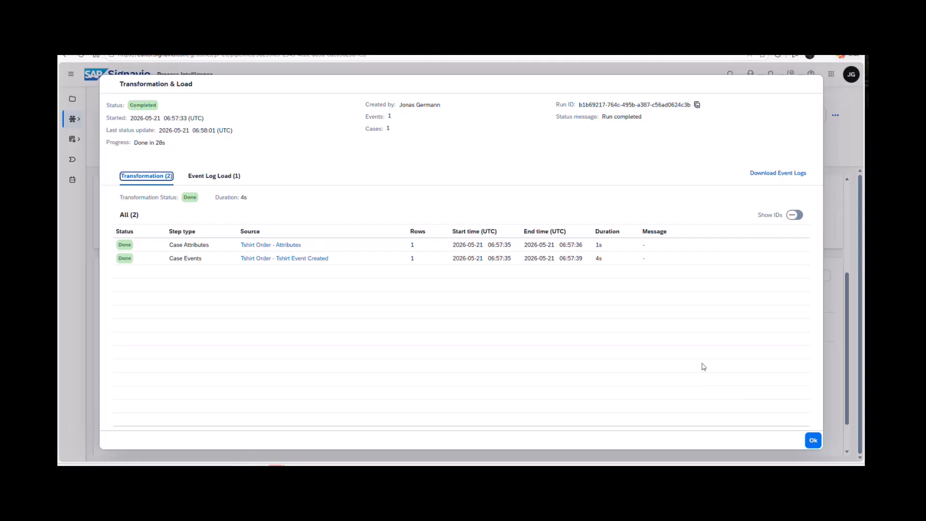
left_click(813, 440)
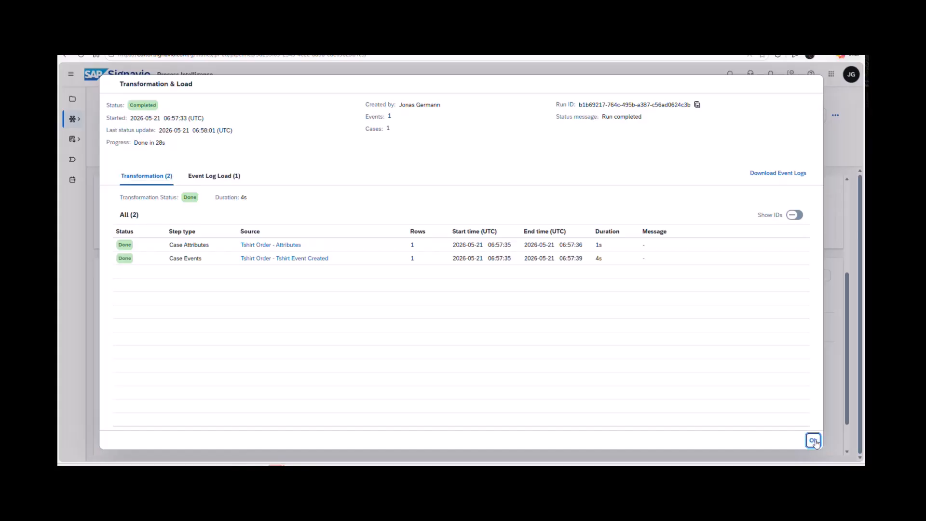
Review the pipeline health check and the flow from connection to linked process in the pipeline overview.
left_click(733, 118)
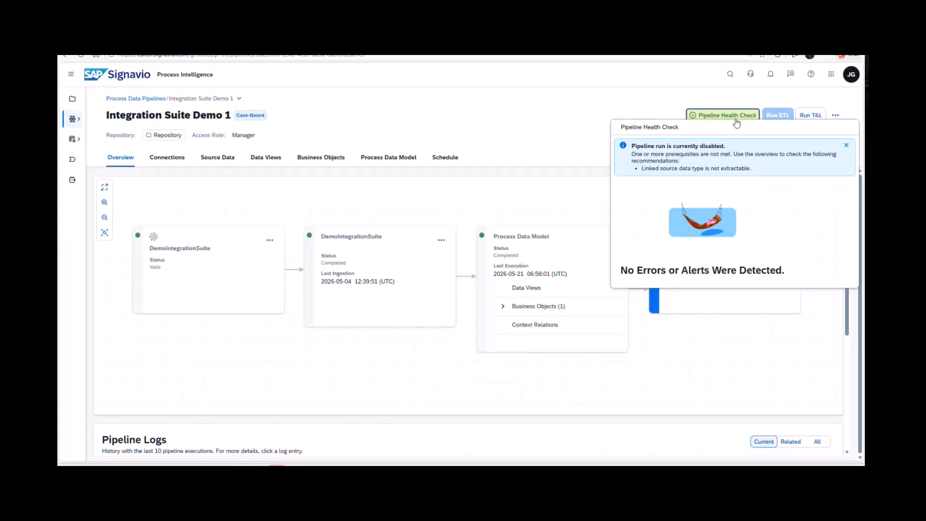
left_click(514, 152)
scroll(532, 281, "down", 3)
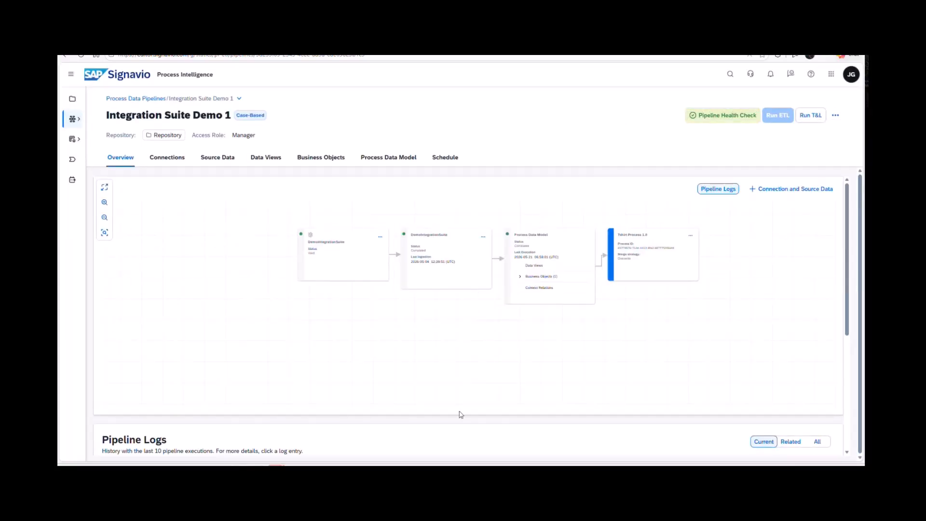
scroll(456, 417, "down", 2)
scroll(640, 385, "up", 2)
scroll(596, 308, "up", 3)
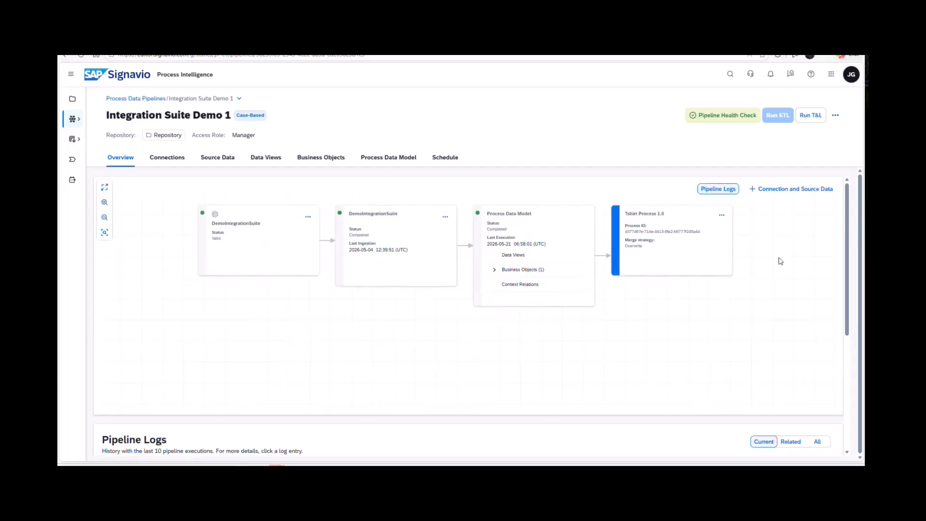
Create a dashboard named 'First dashboard' in the linked process Tshirt Process 1.0.
left_click(649, 258)
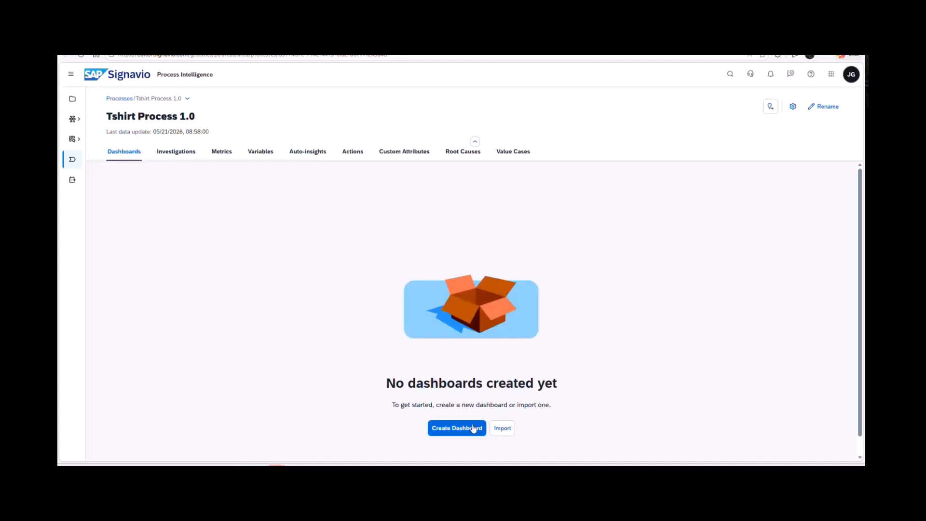
left_click(473, 429)
left_click(234, 147)
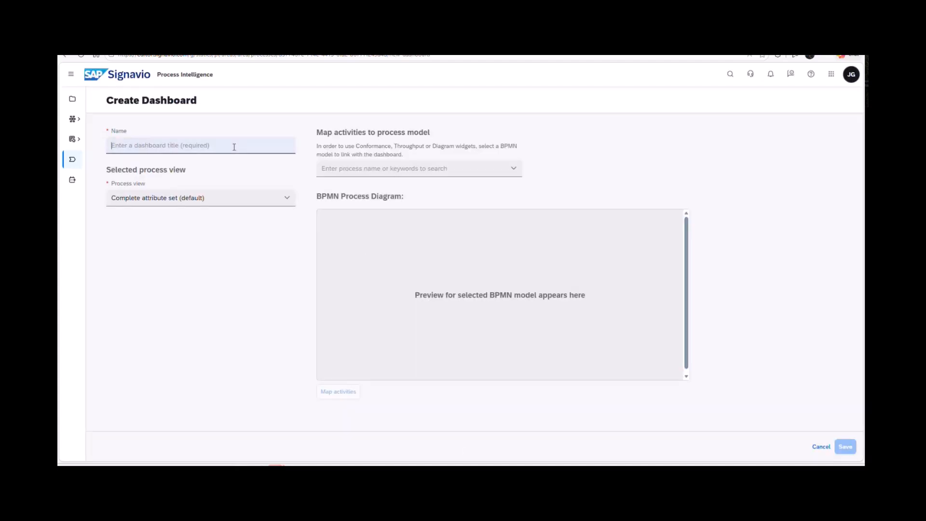
type("Fi")
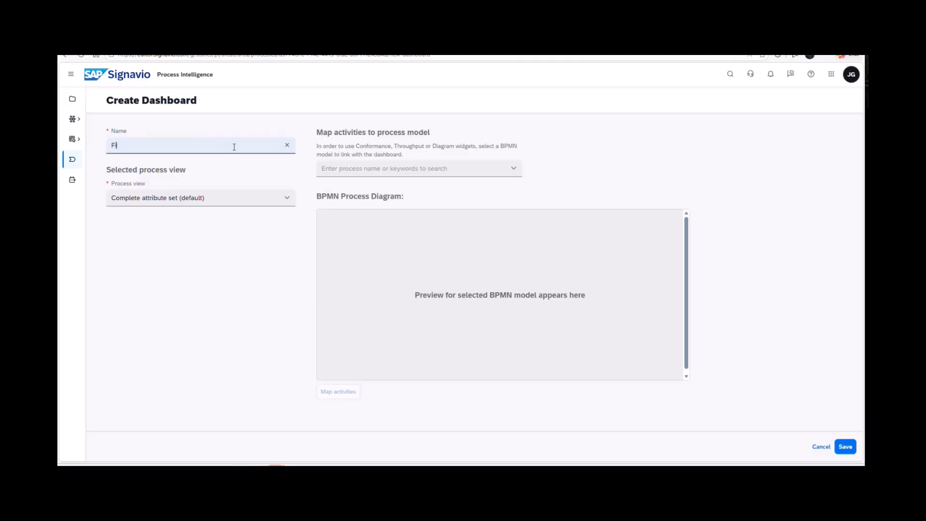
type("rst dashboard")
left_click(843, 447)
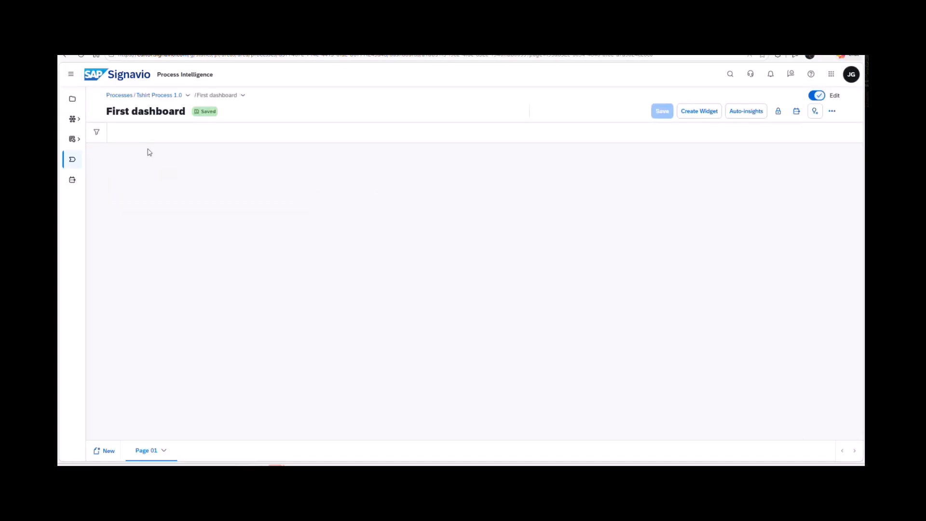
Add a Text to Widget widget to the dashboard using the suggested prompt 'Count of Events'.
left_click(700, 111)
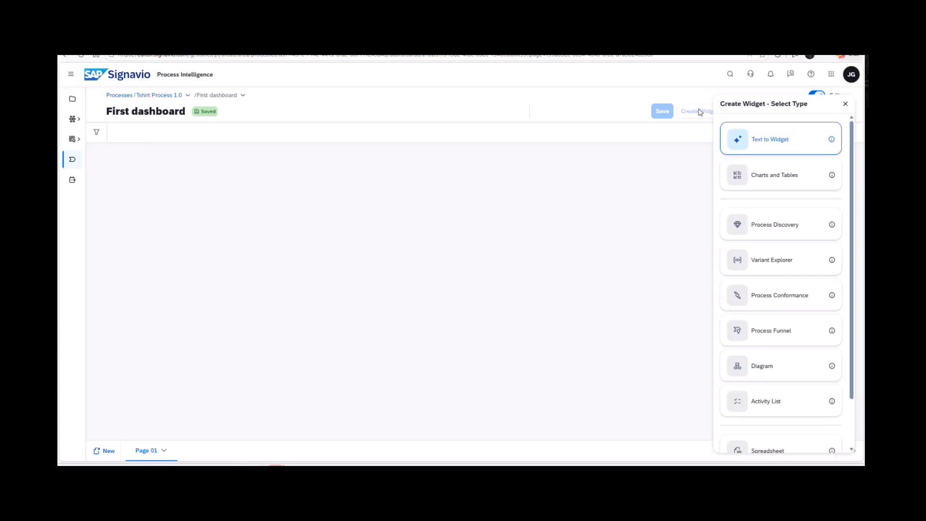
left_click(791, 140)
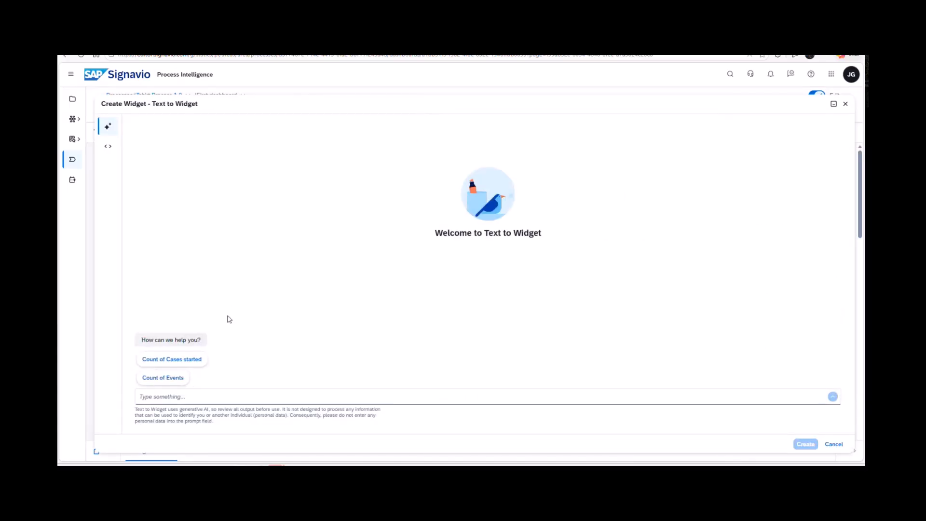
left_click(170, 379)
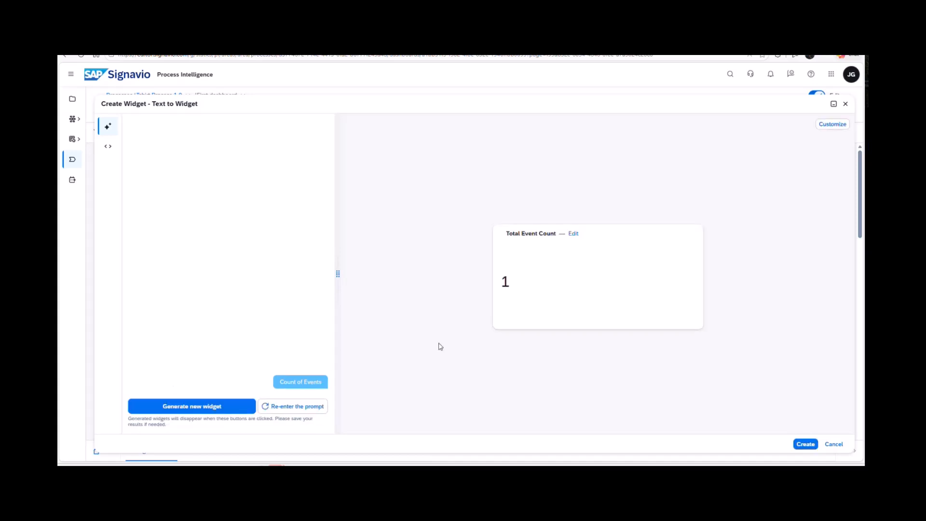
left_click(805, 444)
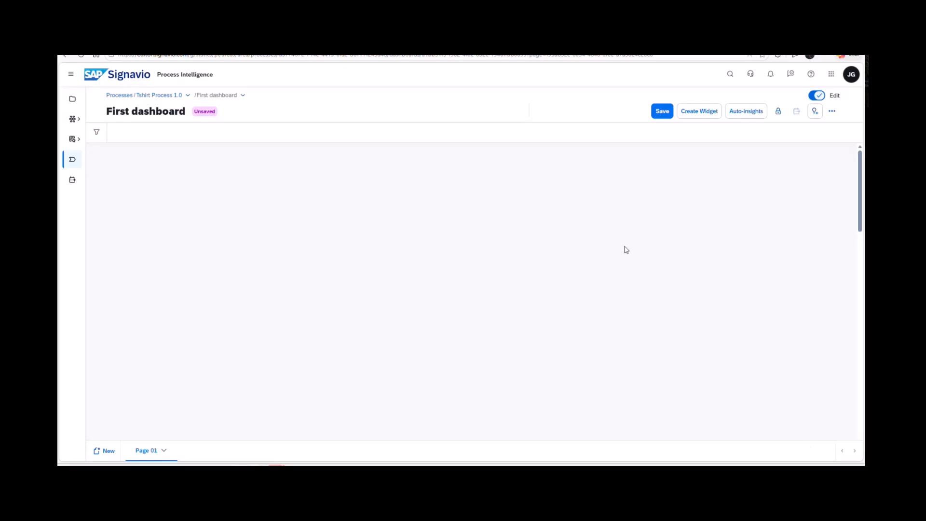
Start a Charts and Tables widget with the Case attribute as a measure aggregated by FIRST.
left_click(699, 112)
left_click(783, 176)
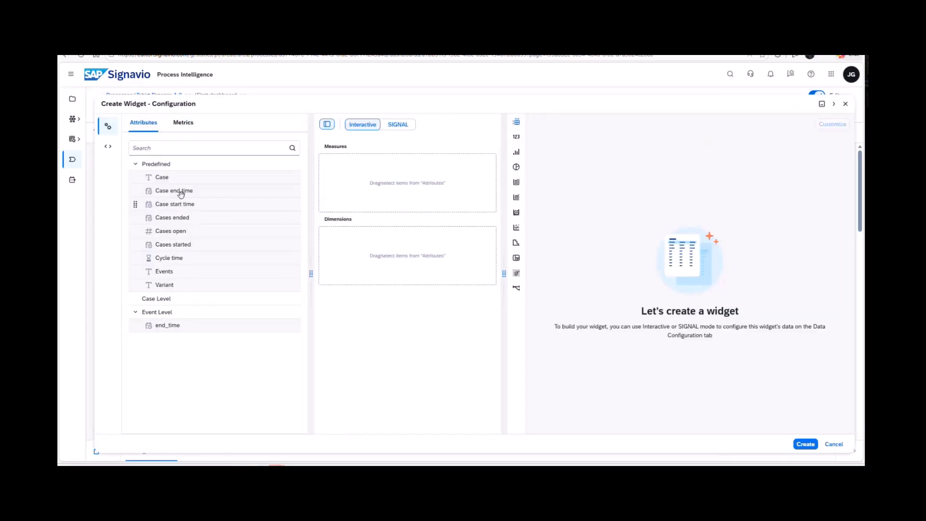
left_click_drag(180, 179, 384, 183)
left_click(464, 162)
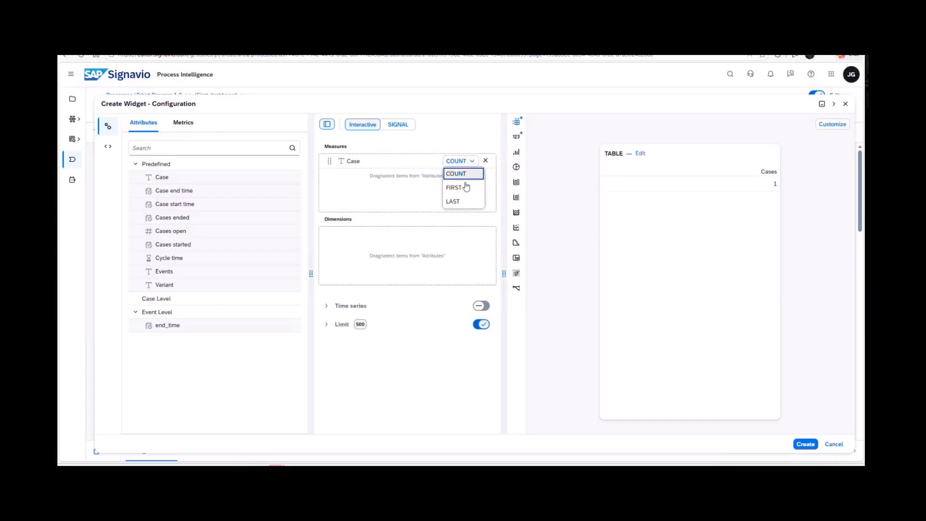
left_click(464, 186)
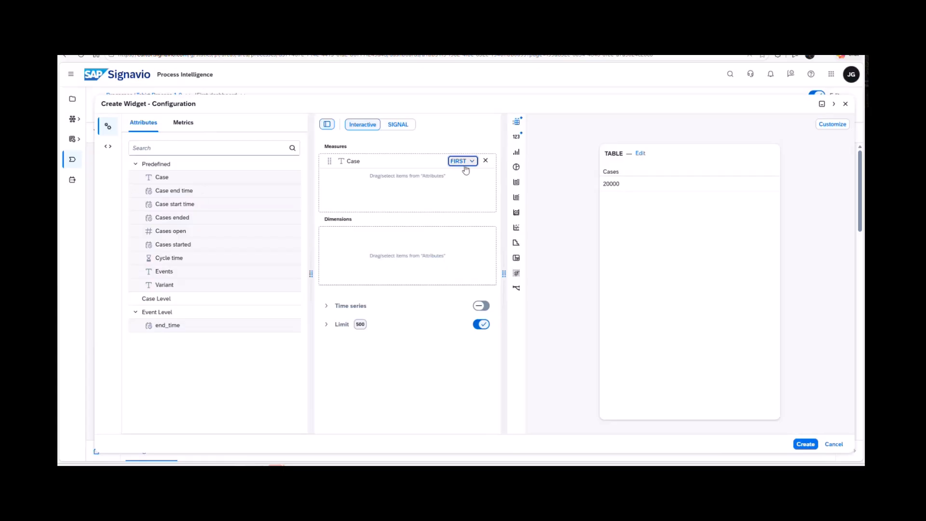
Add the Cycle time attribute as a second measure and set its aggregation to COUNT.
left_click_drag(178, 258, 423, 192)
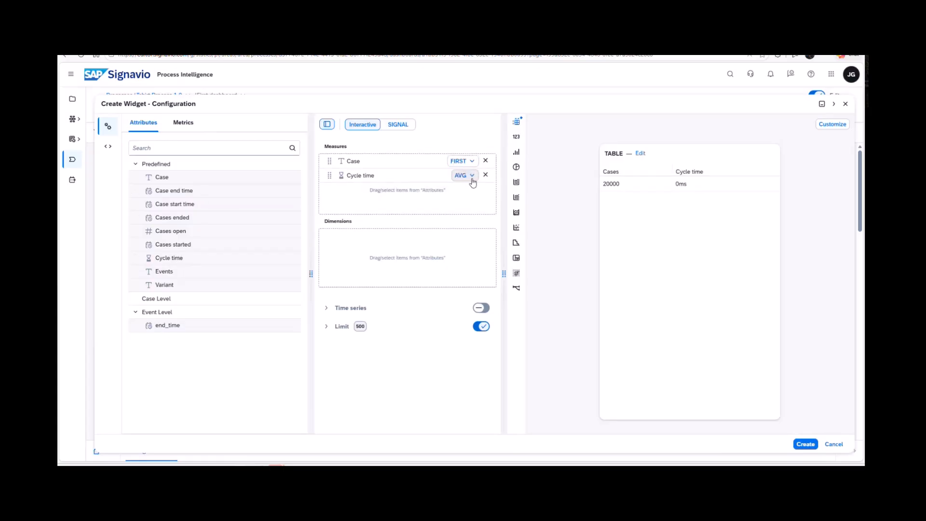
left_click(472, 176)
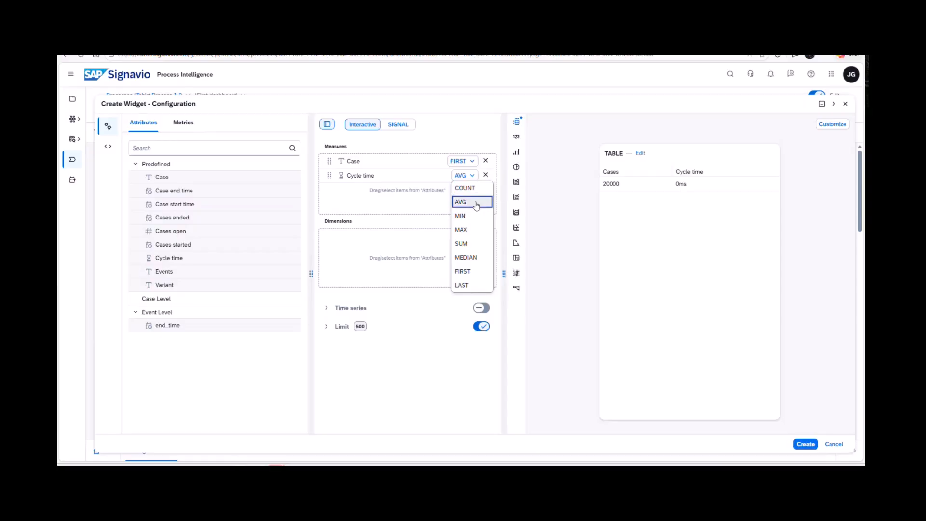
left_click(464, 187)
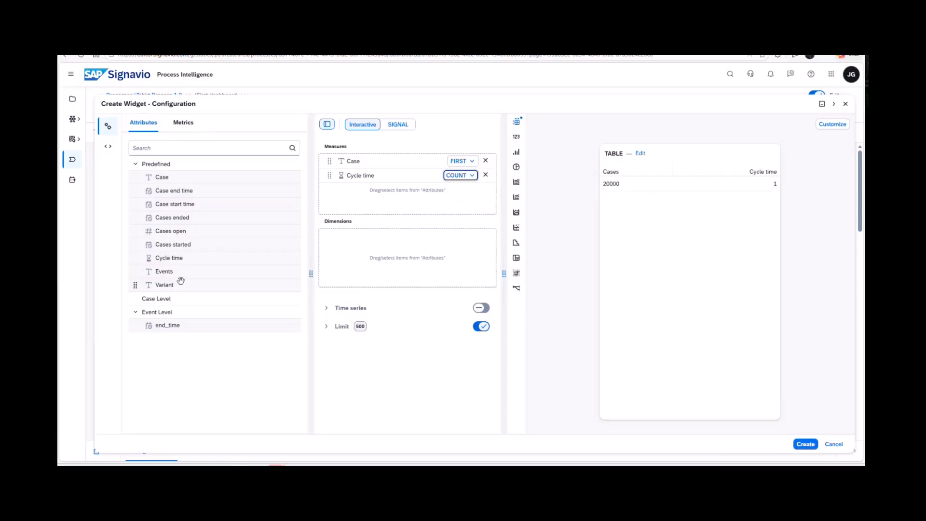
Create the table widget with Case aggregated by COUNT and Average cycle time as measures, and Cycle time as the dimension.
left_click(183, 122)
left_click_drag(173, 178, 401, 266)
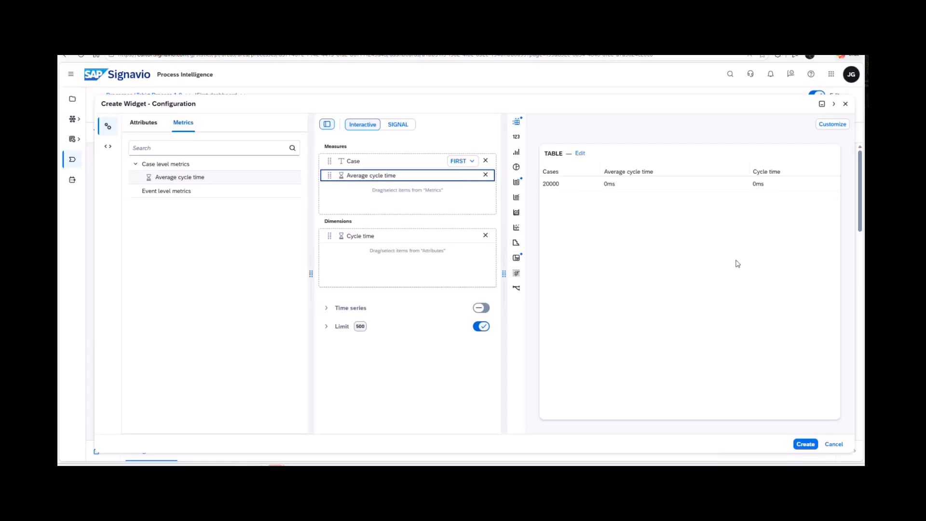
left_click(473, 162)
left_click(477, 172)
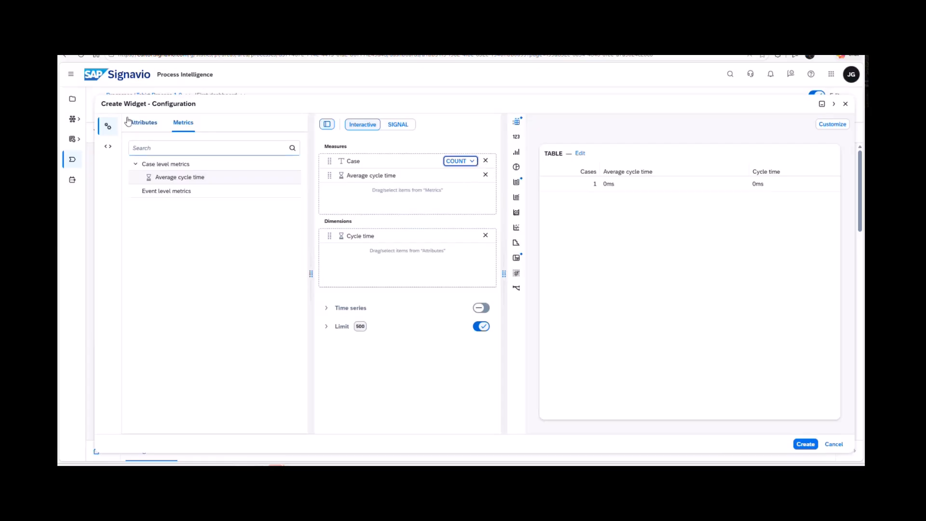
left_click(143, 122)
left_click(805, 444)
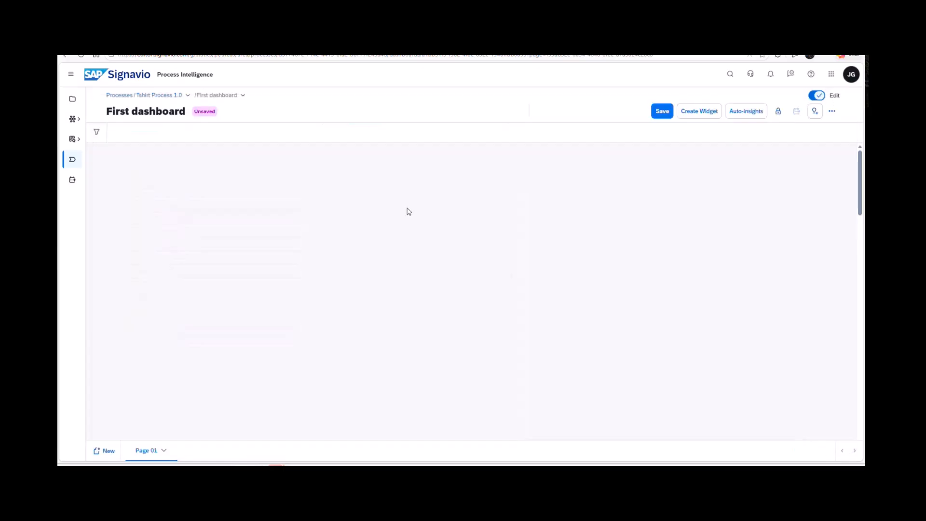